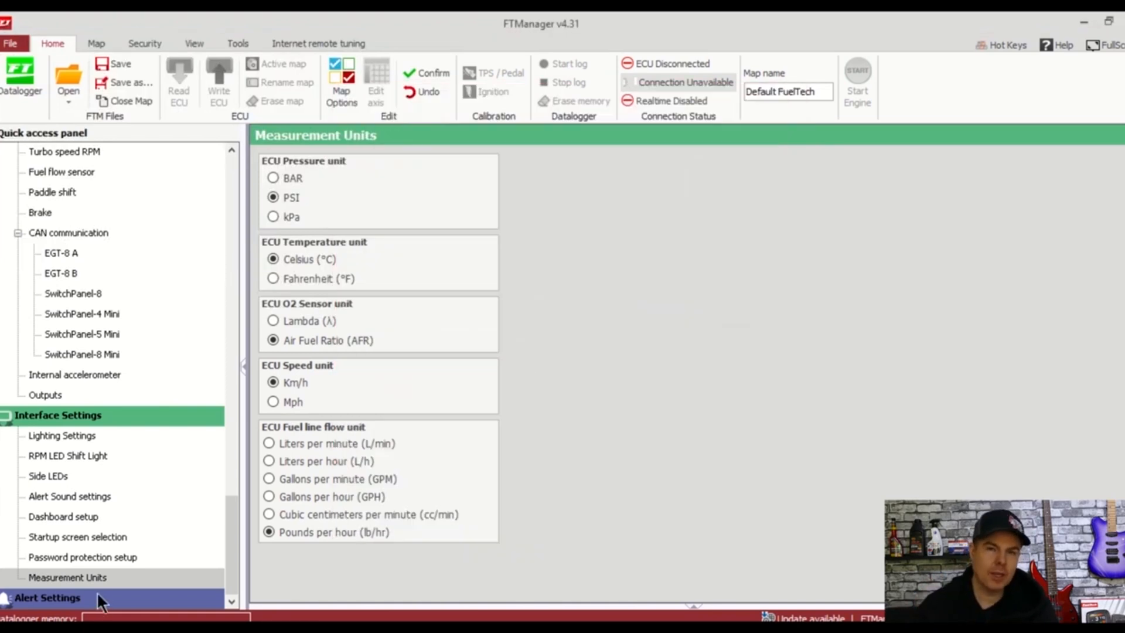
Step: Look over the alert settings and the wiring harness diagram
left_click(98, 592)
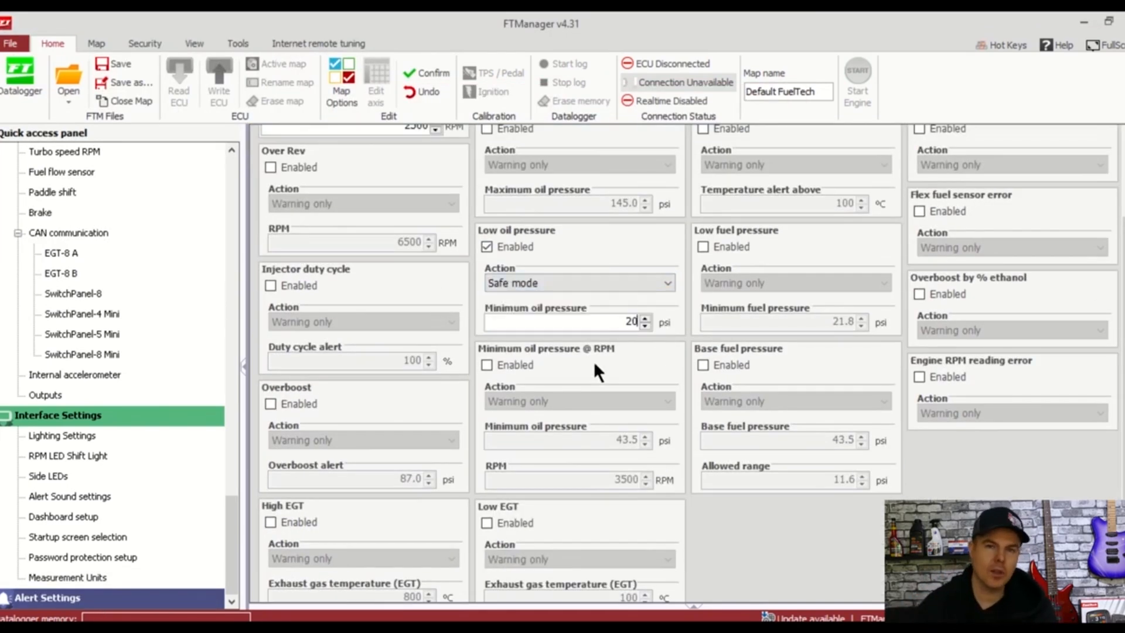
scroll(594, 362, "up", 2)
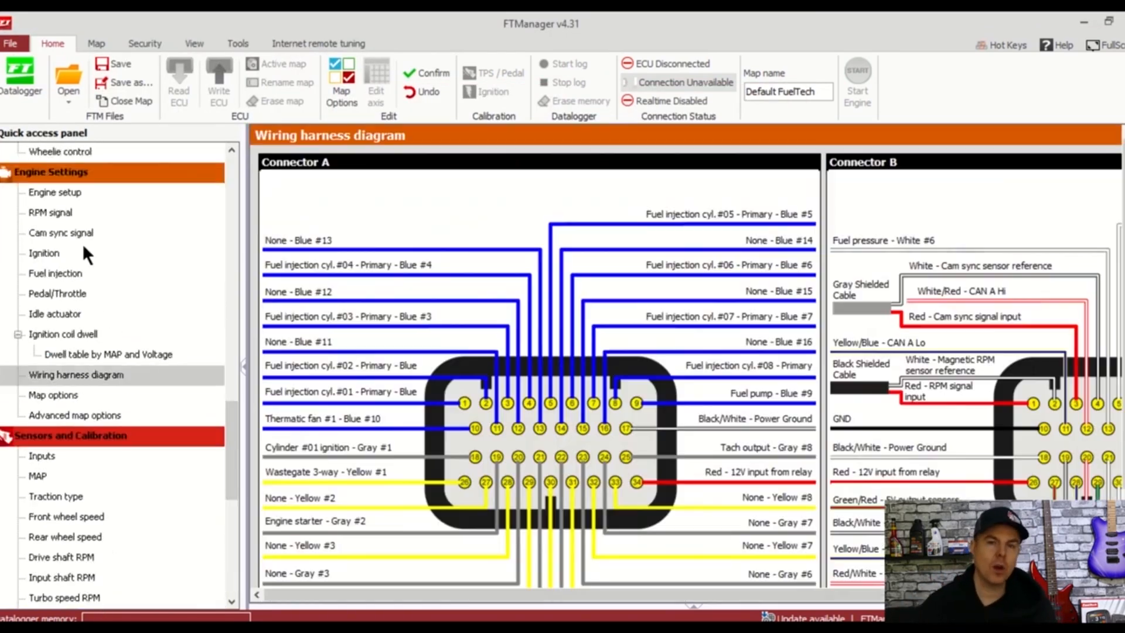
scroll(321, 584, "down", 3)
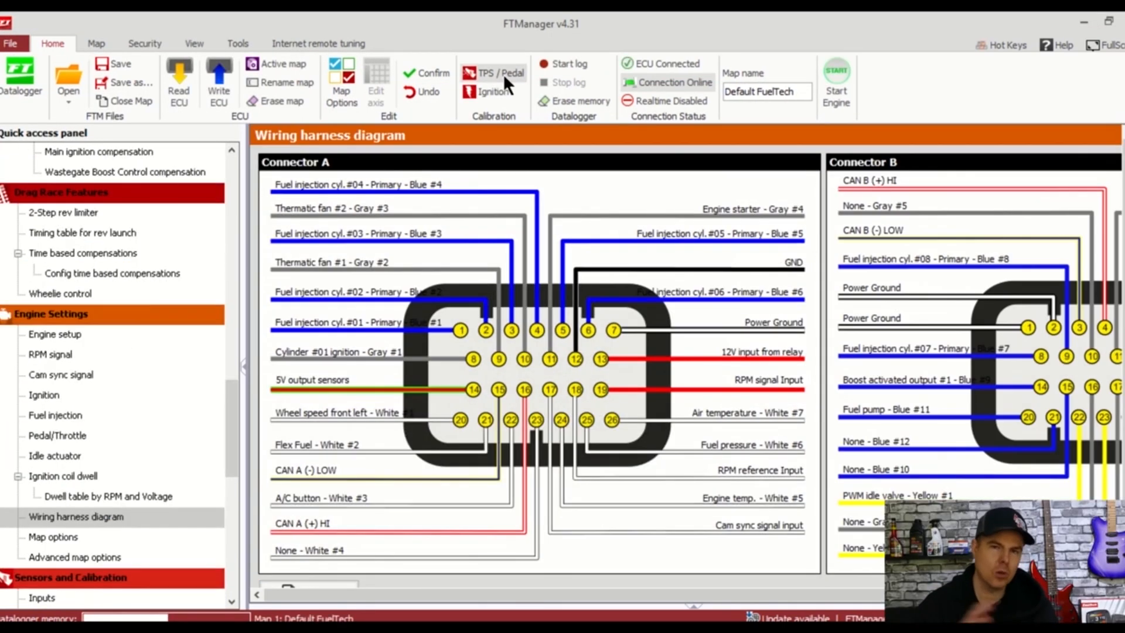
Step: Calibrate the TPS/pedal and adjust the RPM signal index position with ignition timing locked at 20°
left_click(503, 74)
left_click(668, 329)
left_click(691, 458)
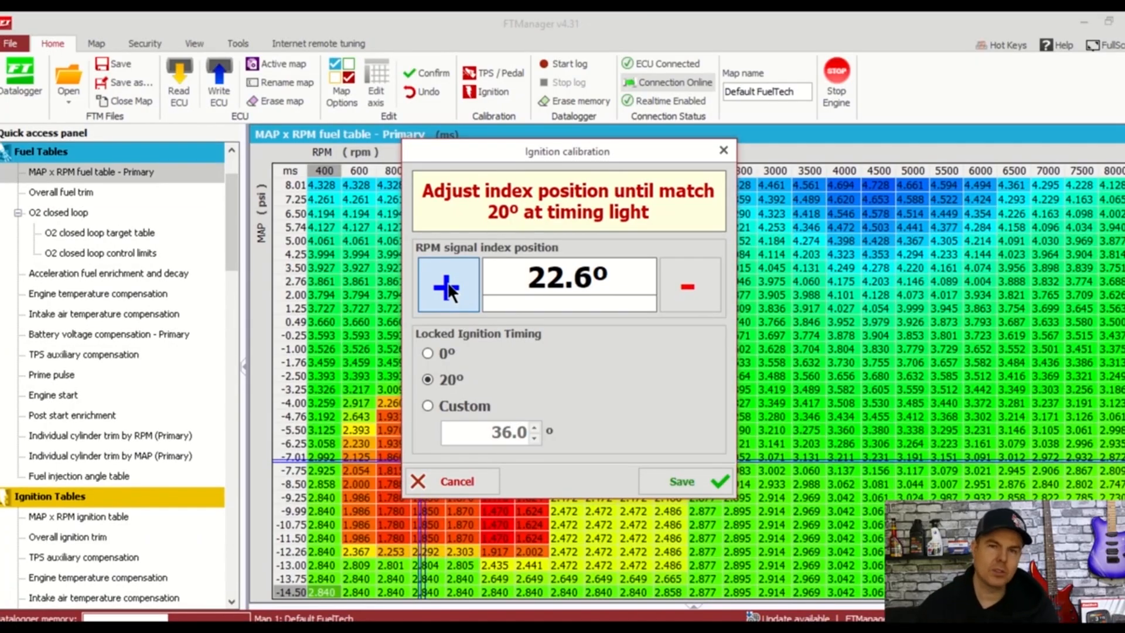
key("space")
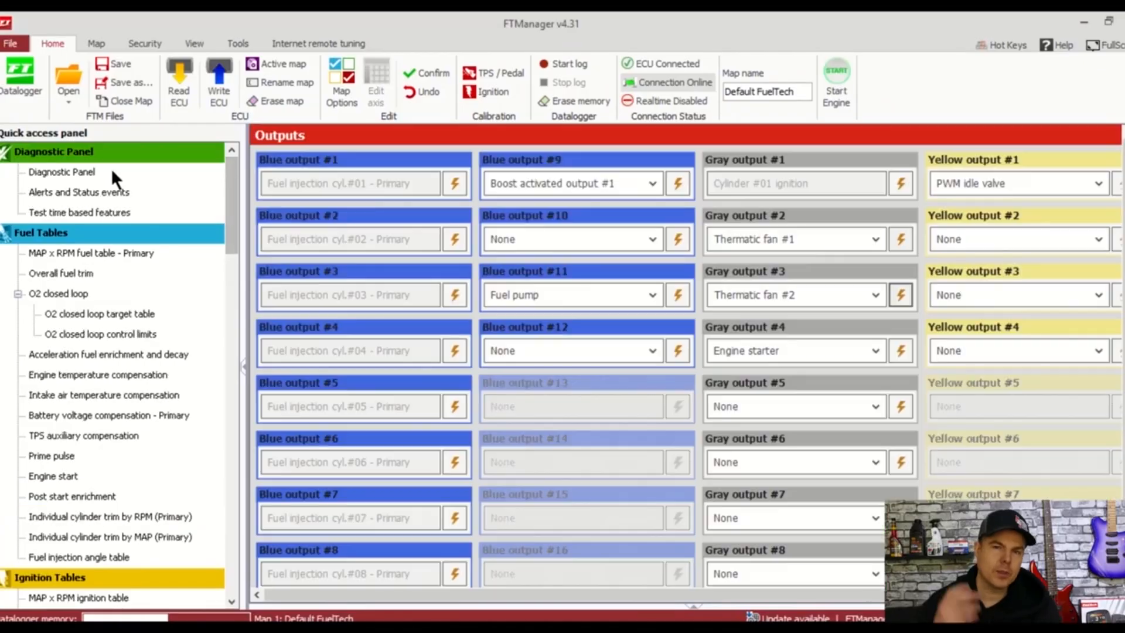
Step: Open the diagnostic panel and examine the engine readings, white wire inputs and wire outputs
left_click(111, 169)
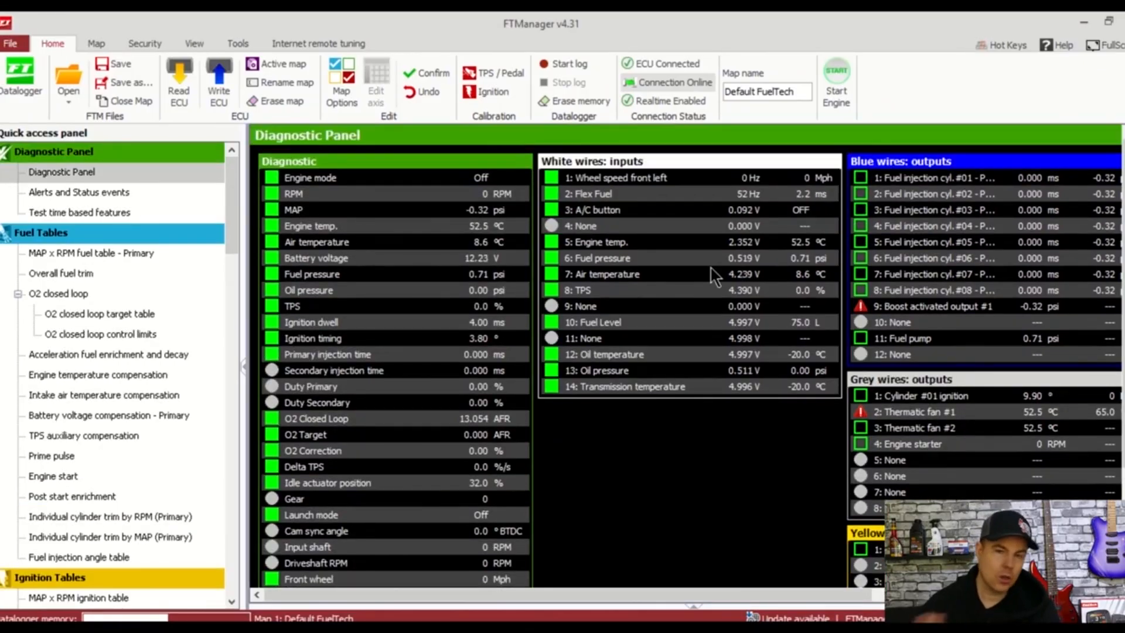
left_click_drag(233, 206, 227, 465)
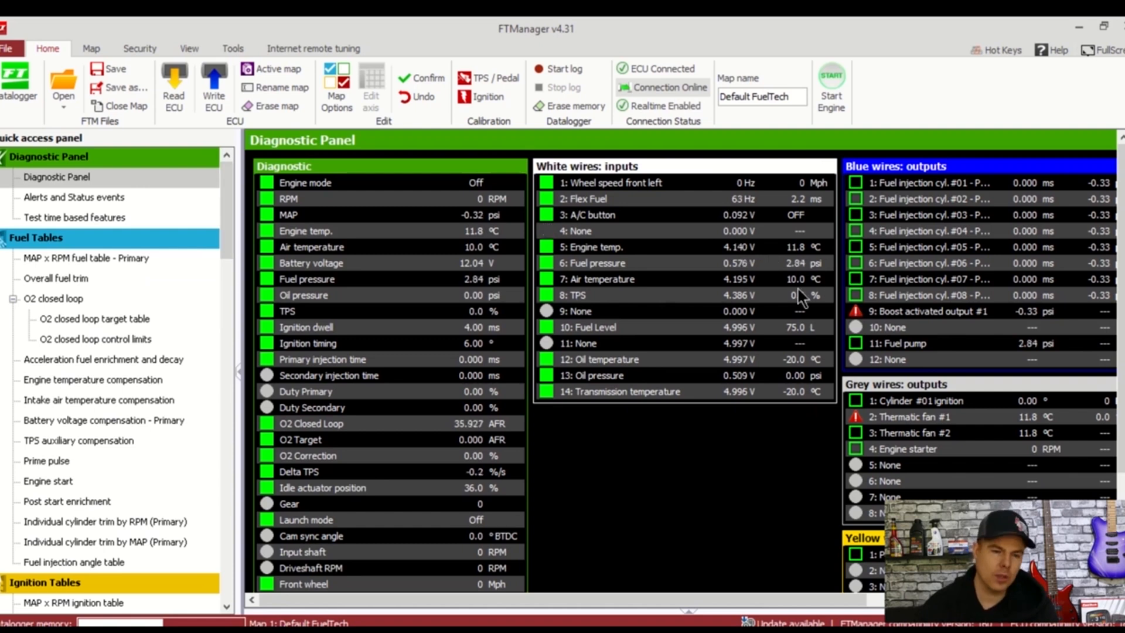
left_click(84, 460)
left_click_drag(225, 208, 231, 339)
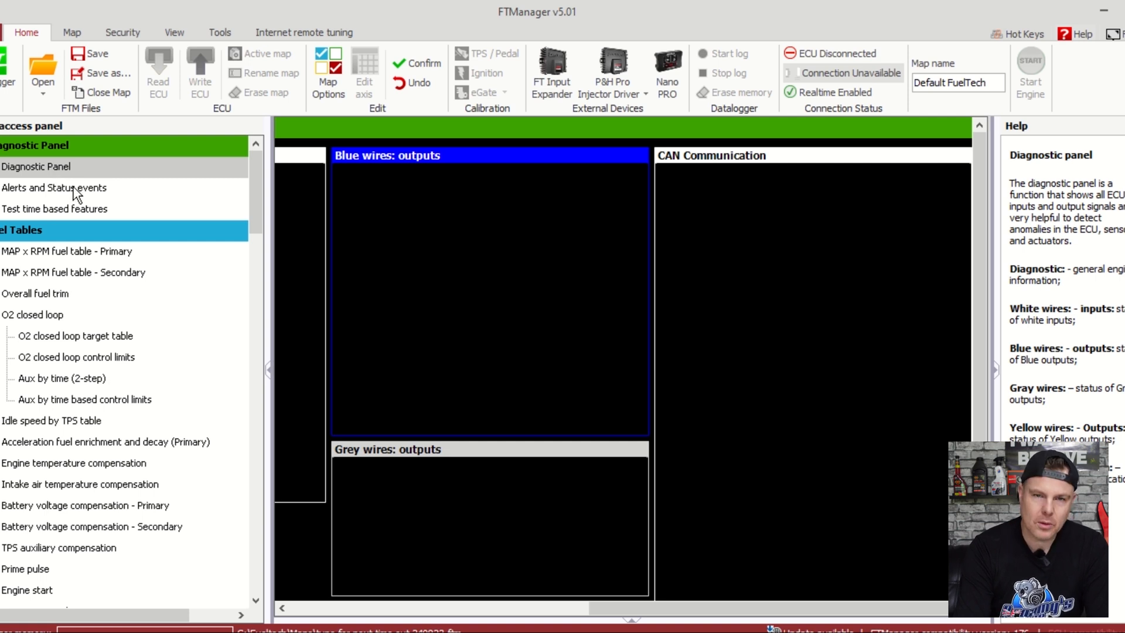
Step: Review the alerts and status events, and briefly enable the time-based features test to view its options
left_click(74, 187)
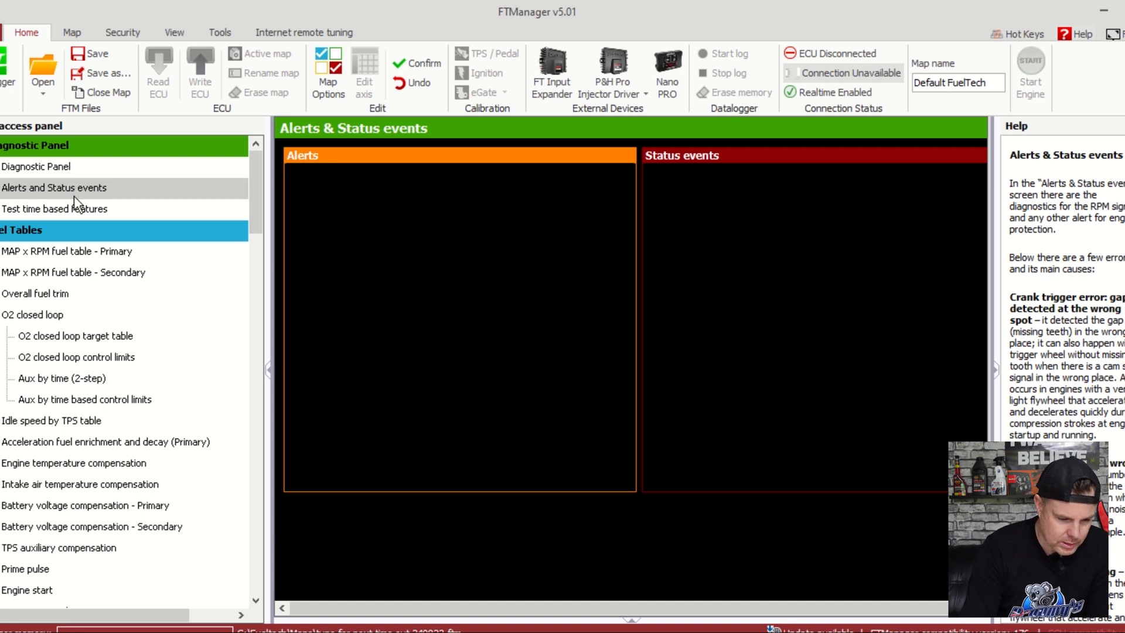
left_click(78, 209)
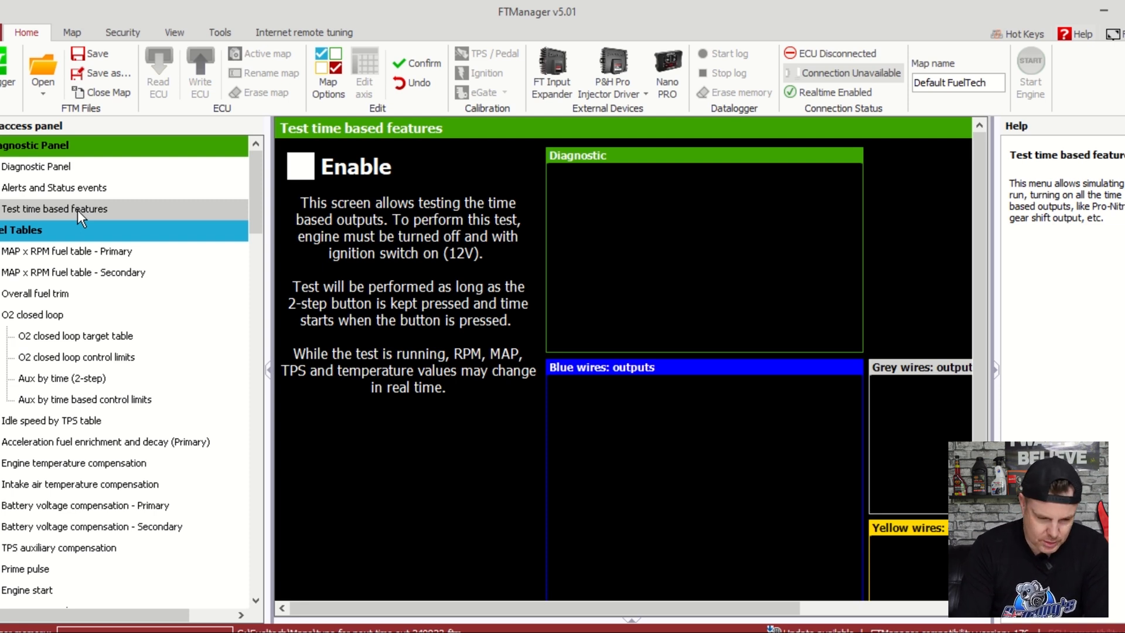
left_click(304, 161)
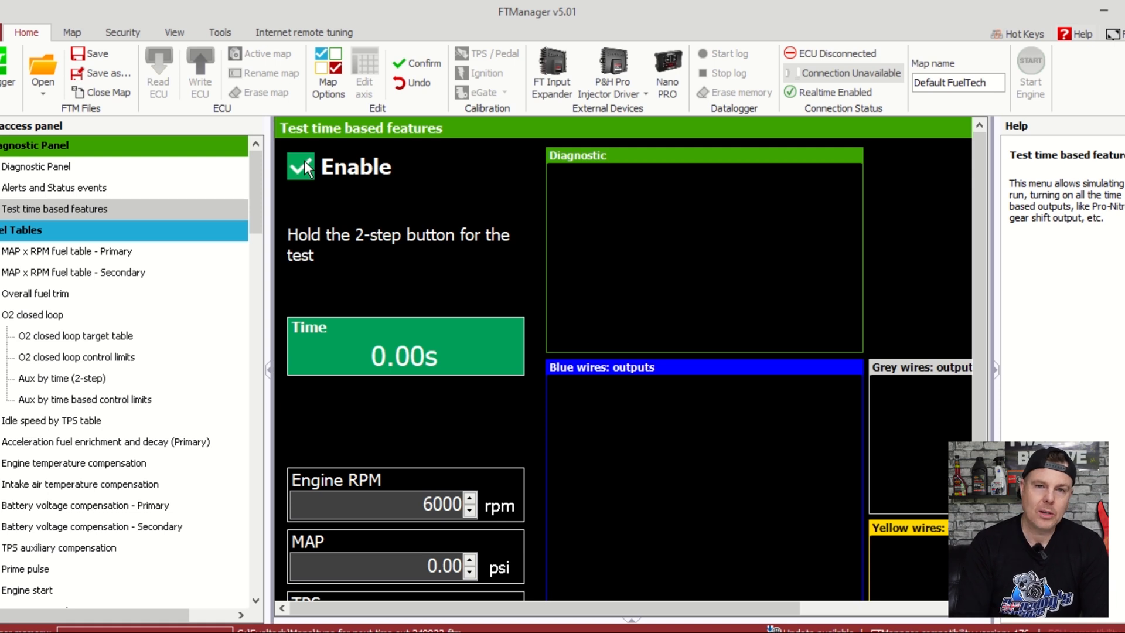
left_click(304, 161)
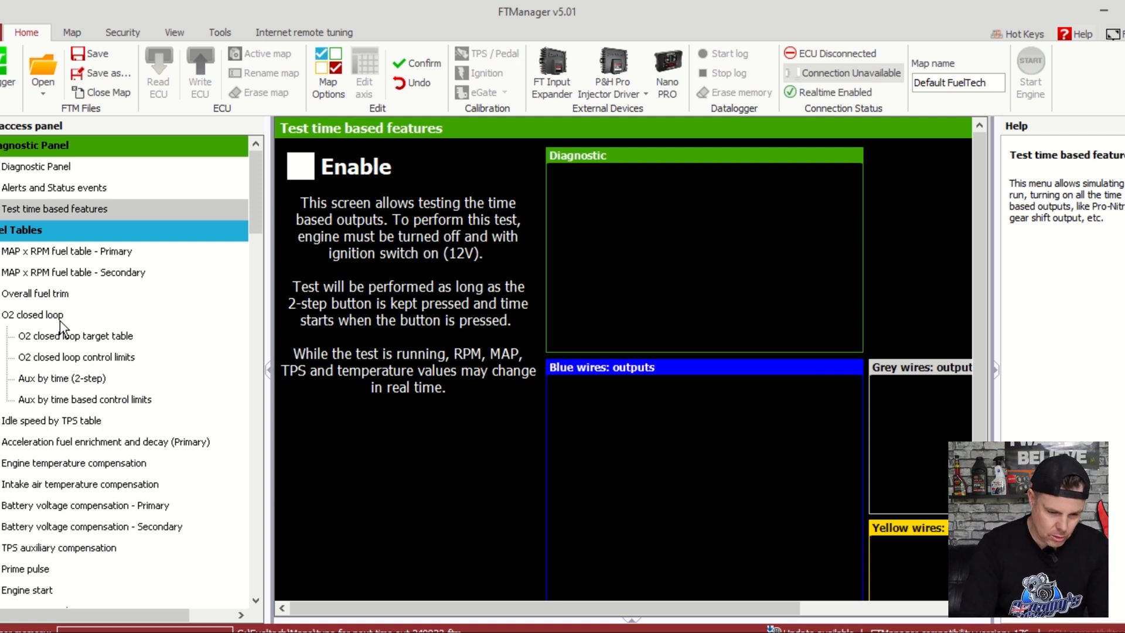
Step: Review the O2 closed loop configuration, its target table and its control limits
left_click(61, 321)
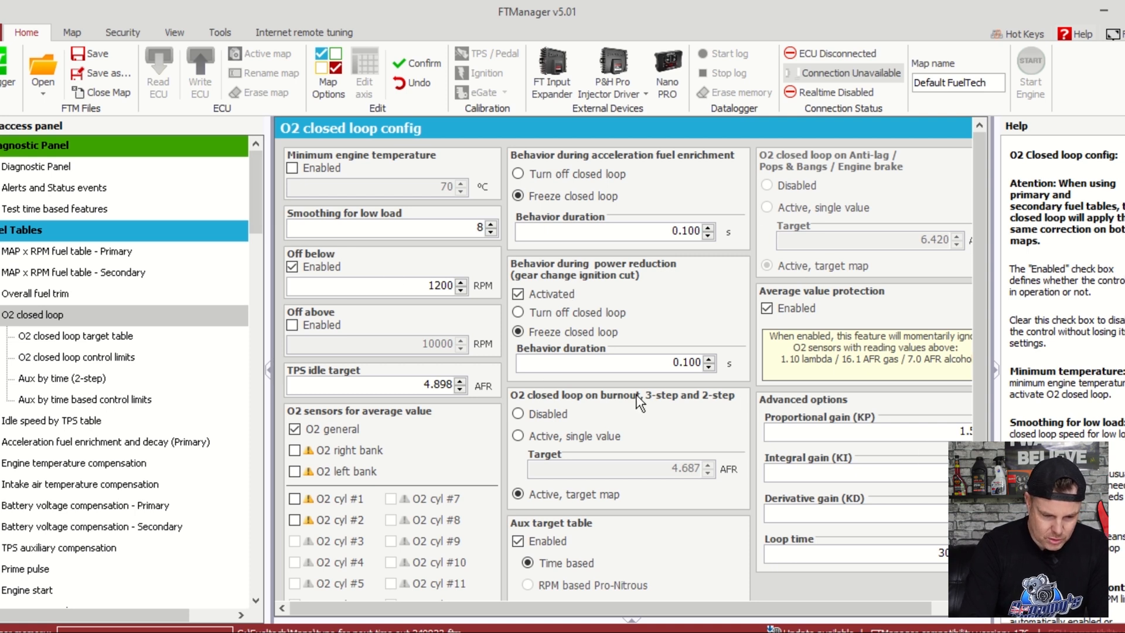
left_click(124, 339)
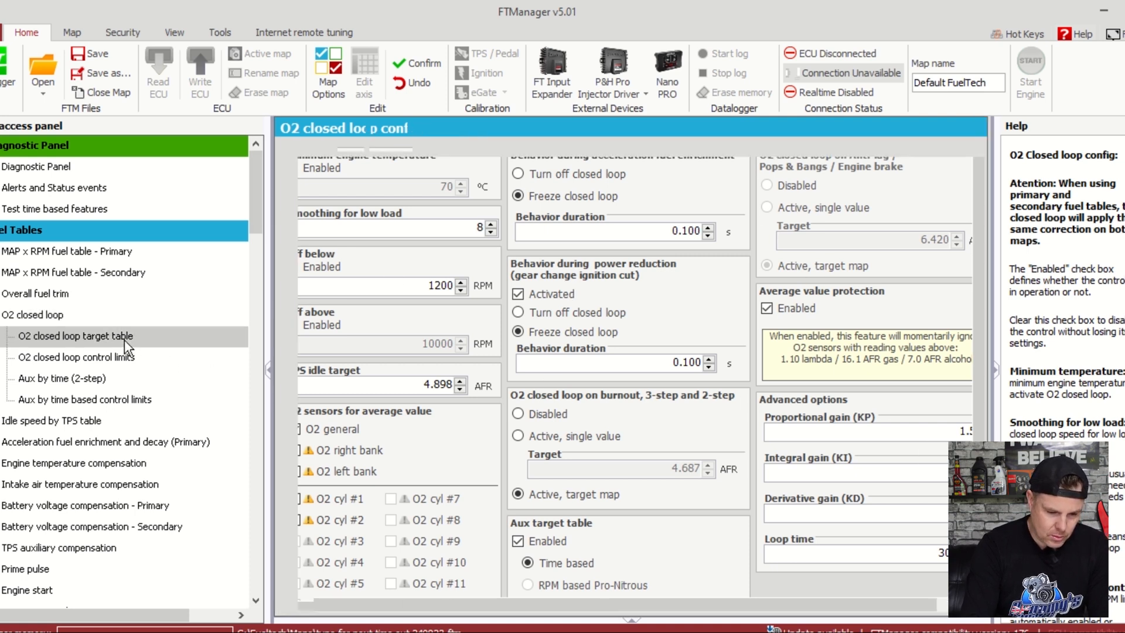
left_click(123, 358)
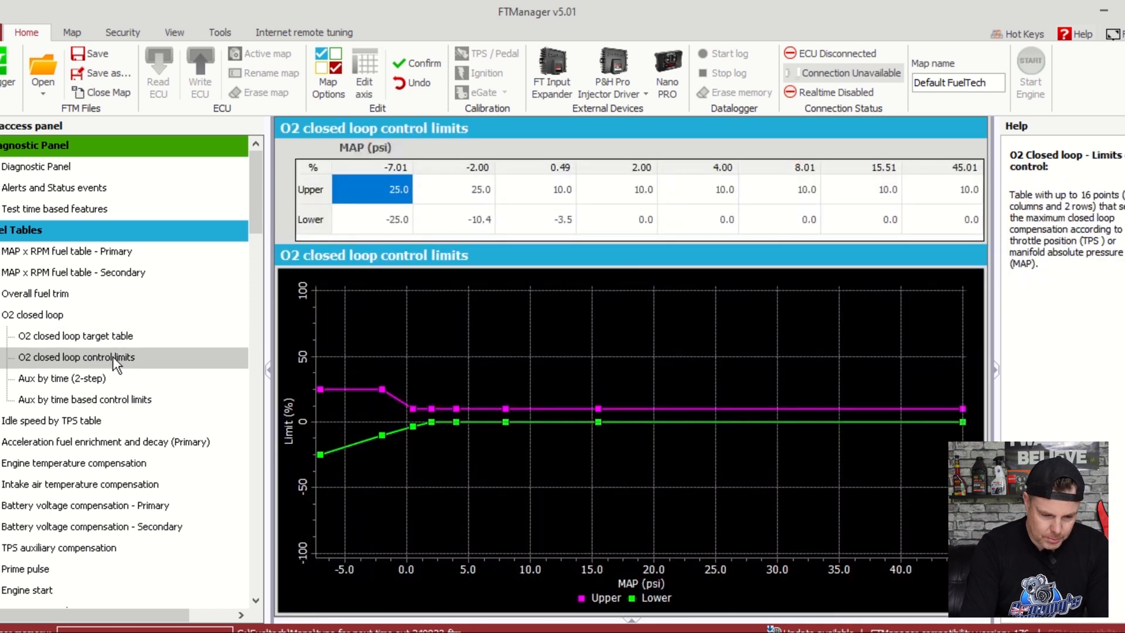
left_click(64, 318)
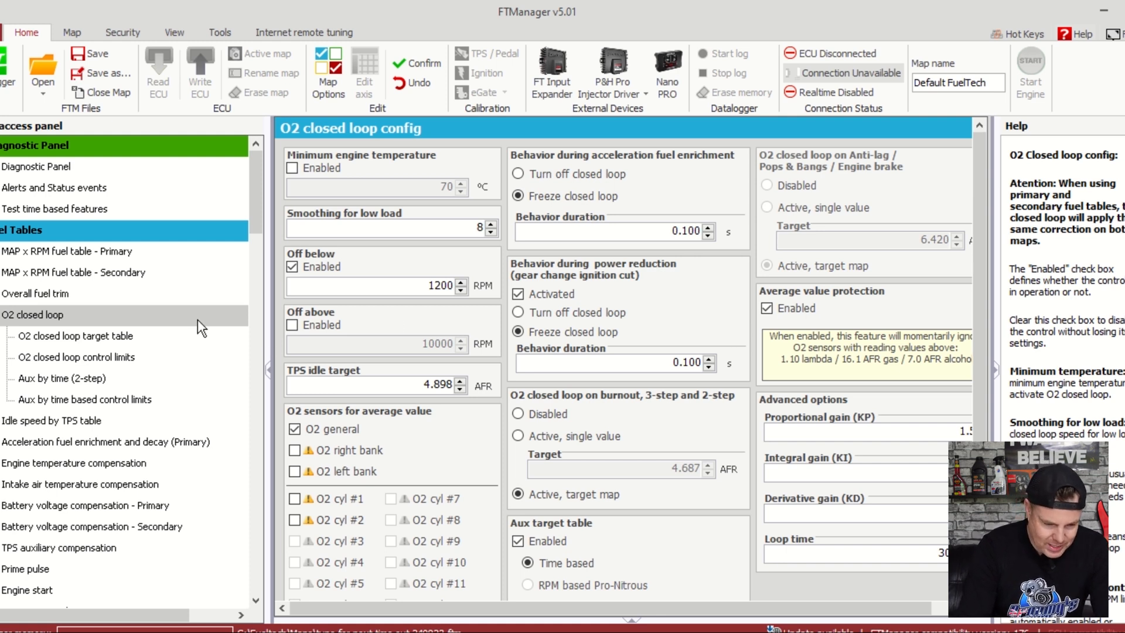
left_click(119, 334)
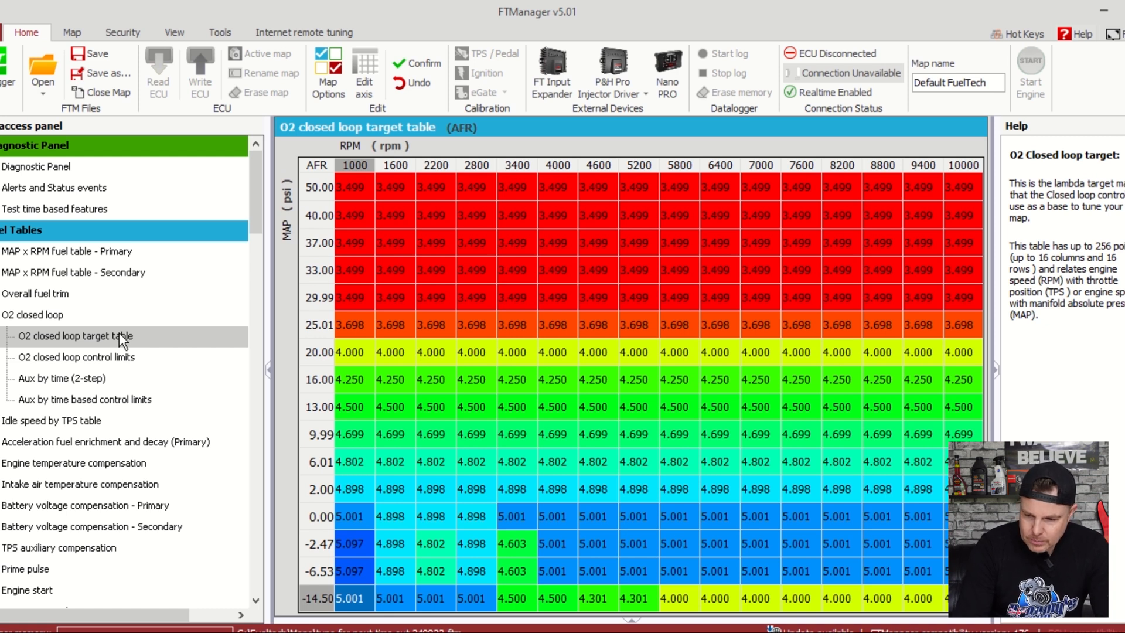
left_click(119, 356)
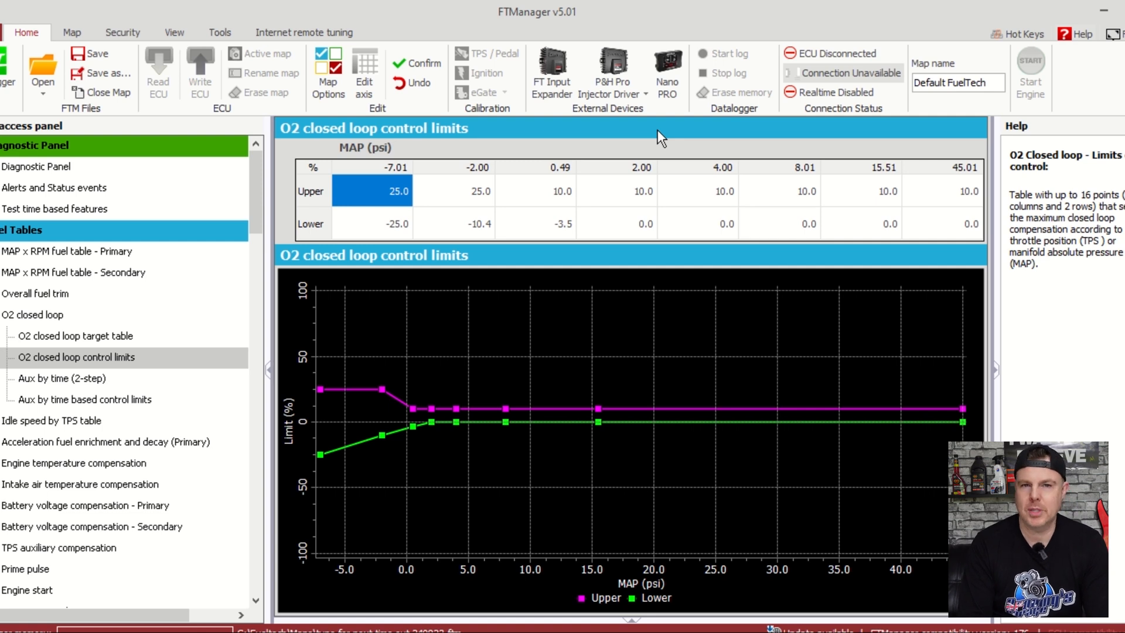
Step: Compare the Aux by time (2-step) table with the O2 closed loop target table, and view the Aux time-based control limits
left_click(87, 379)
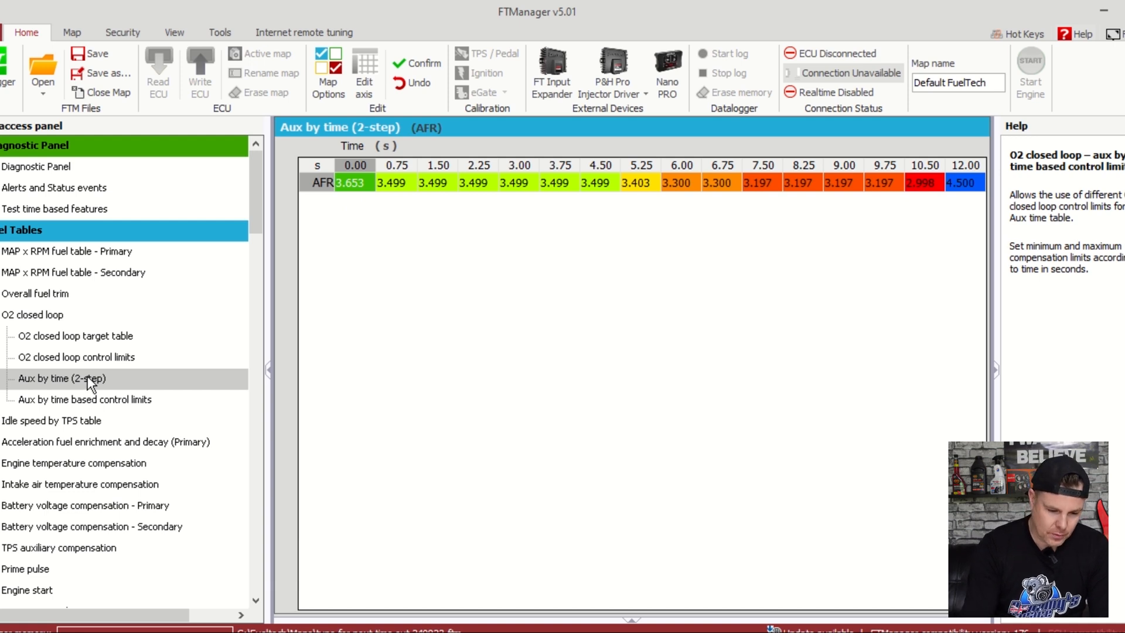
left_click(97, 343)
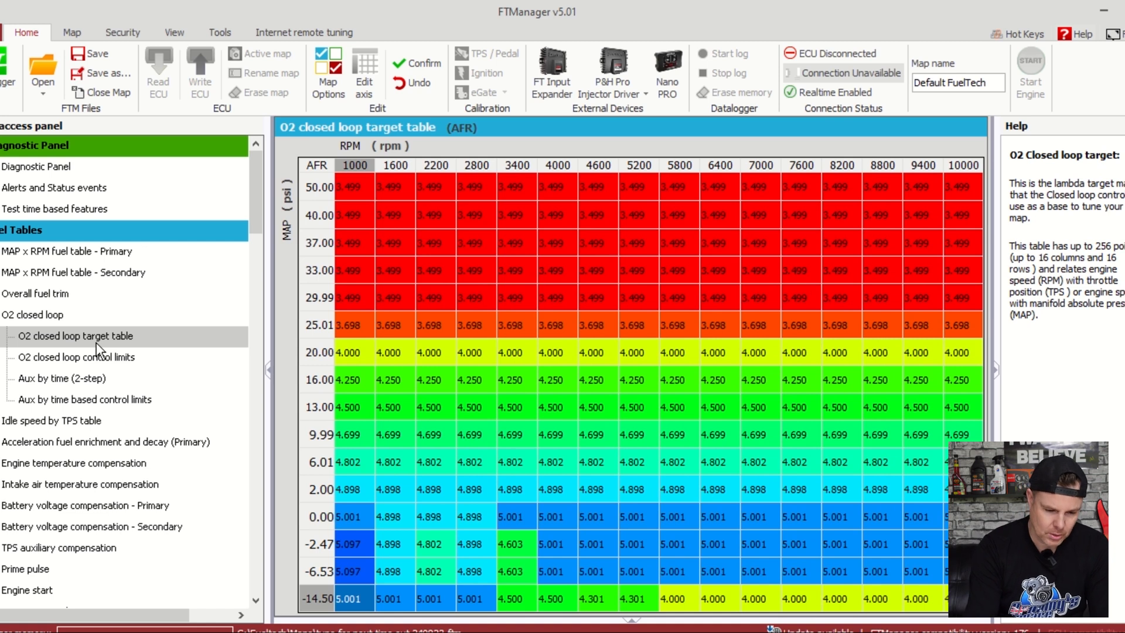
left_click(90, 378)
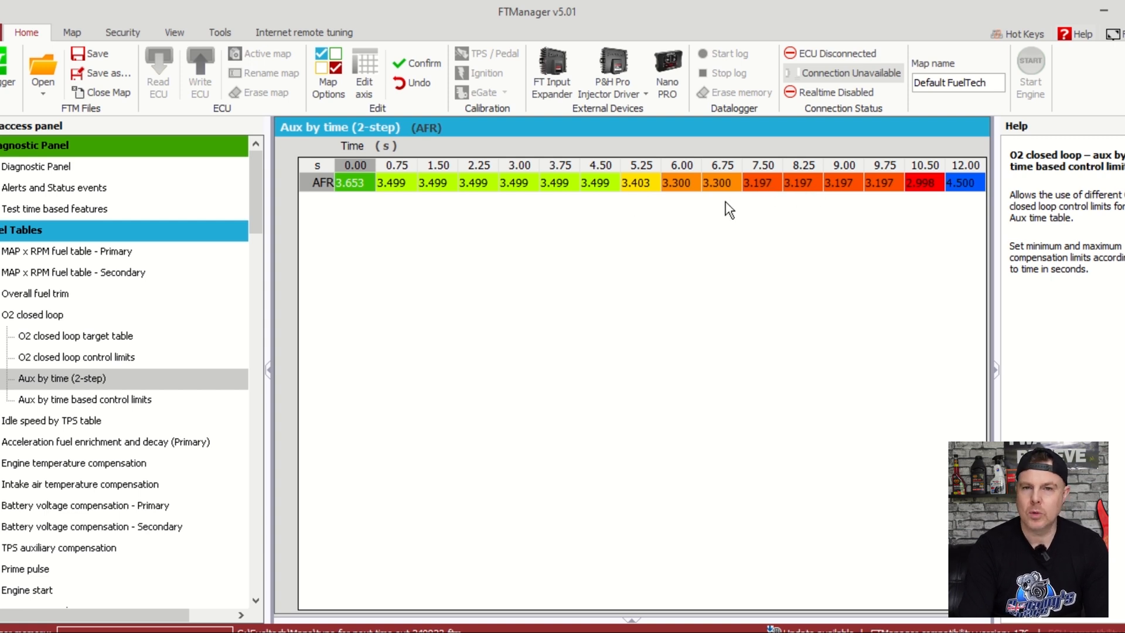
left_click(81, 339)
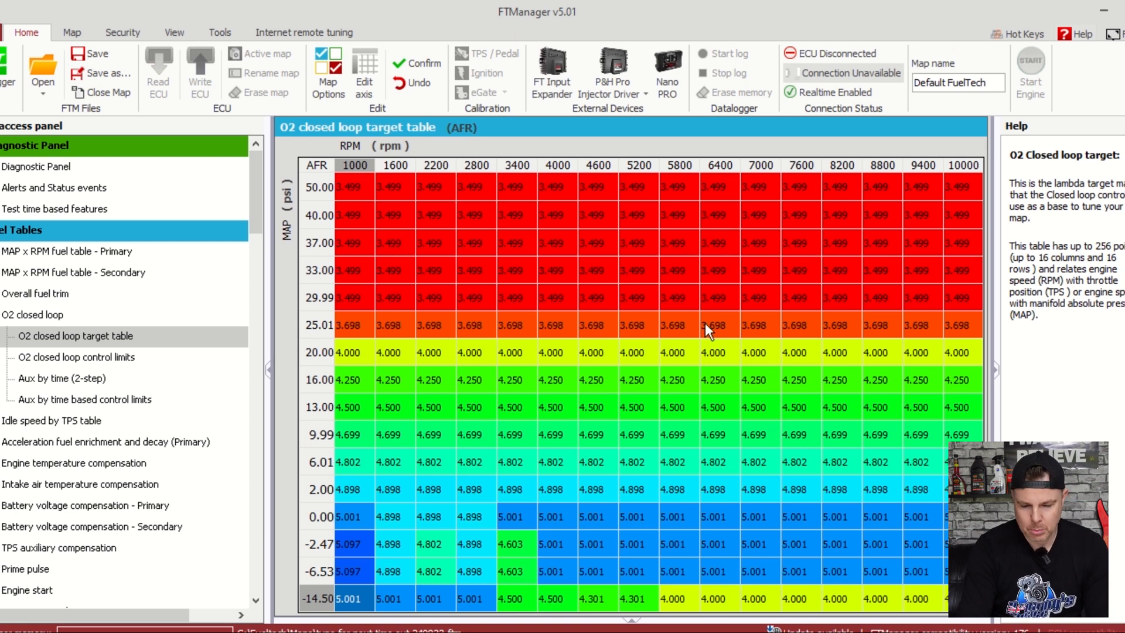
left_click(83, 380)
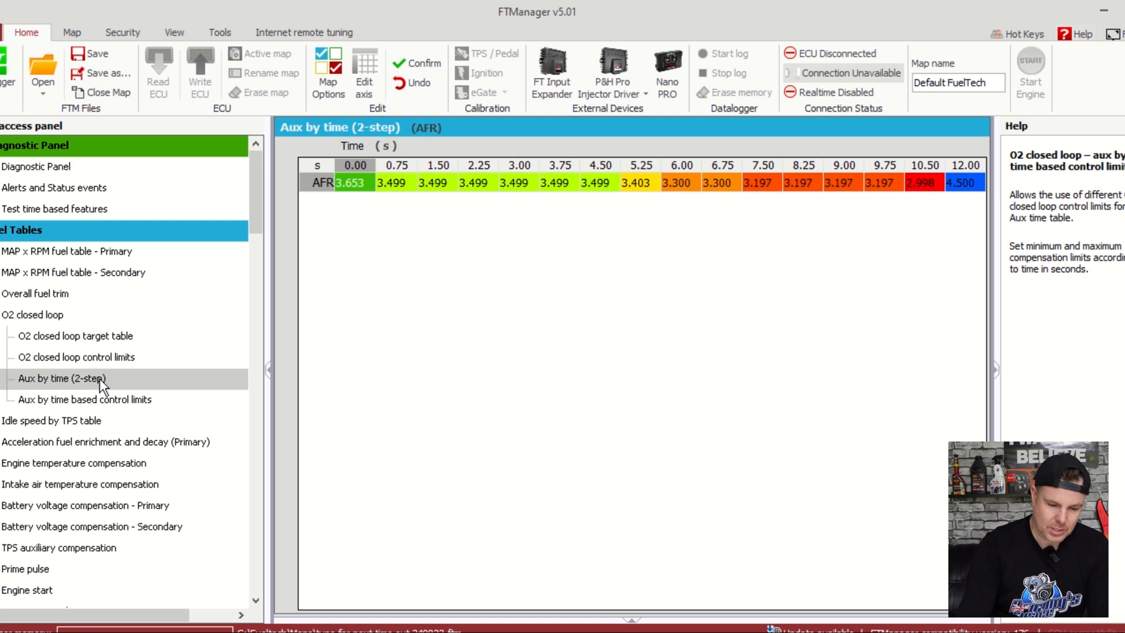
left_click(103, 400)
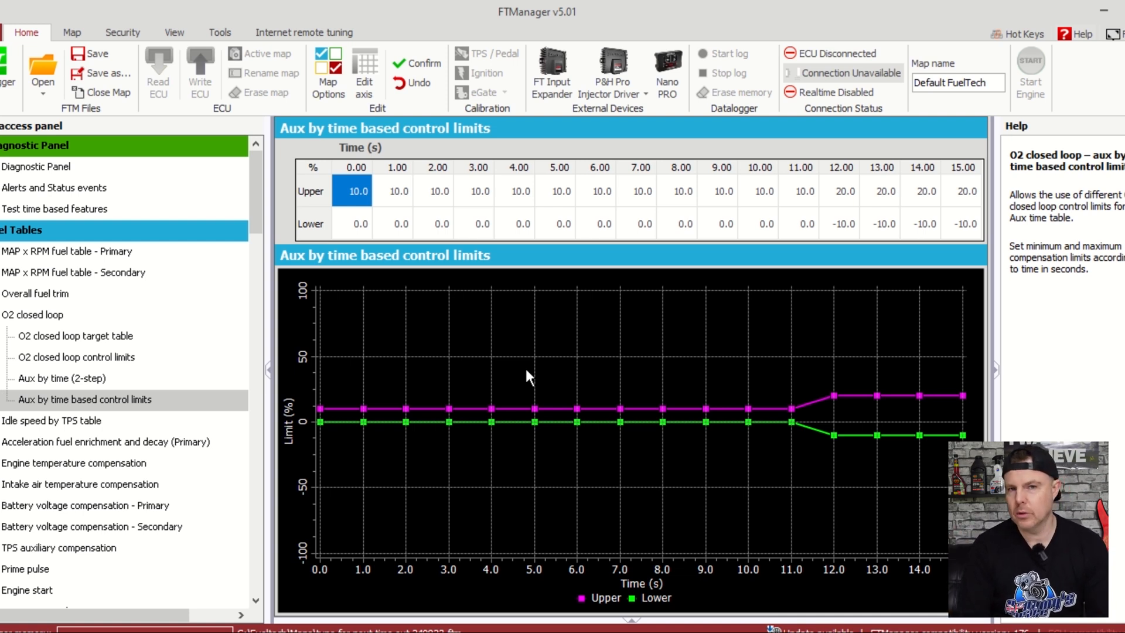
Step: Open the internal datalogger setup and examine its start and finish conditions and sampling rate
scroll(257, 209, "down", 2)
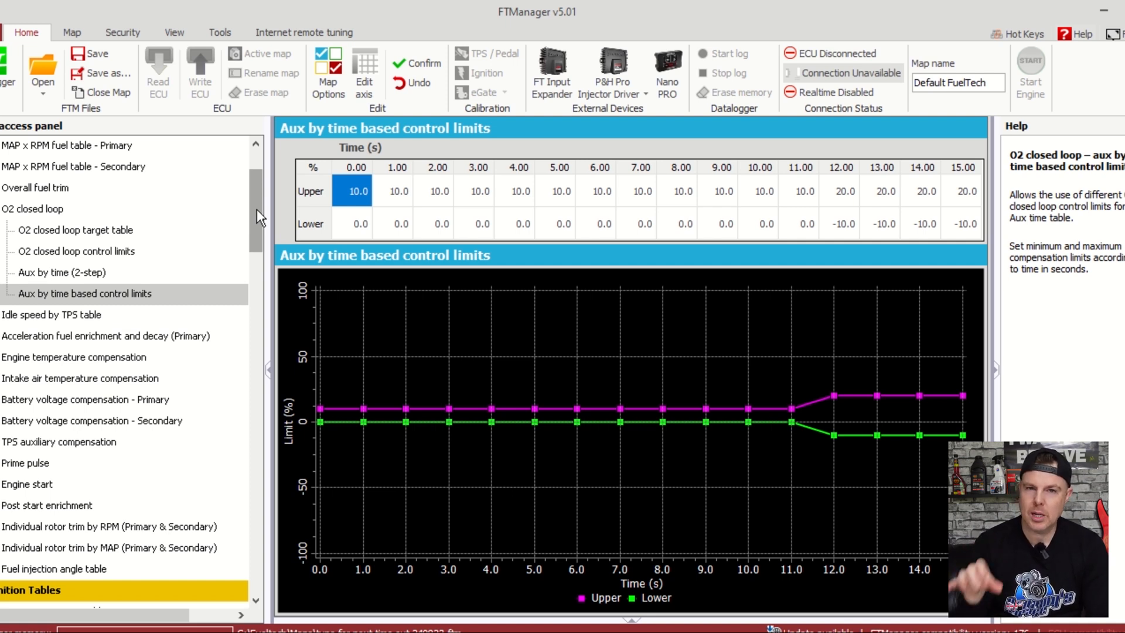
left_click_drag(257, 209, 258, 260)
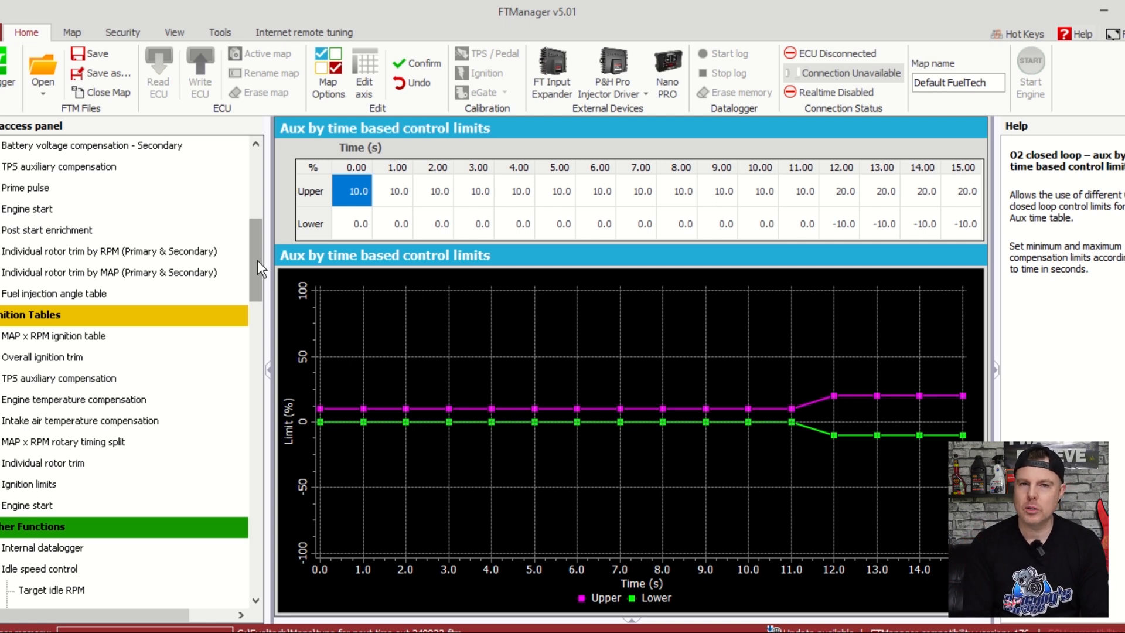
left_click_drag(257, 260, 259, 311)
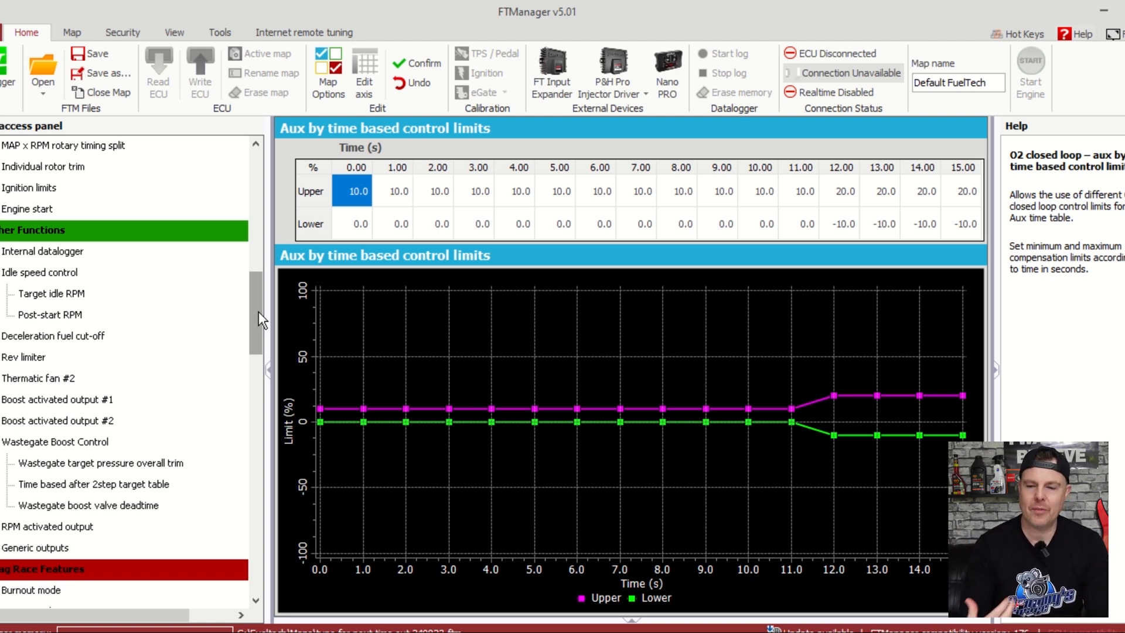
left_click(8, 257)
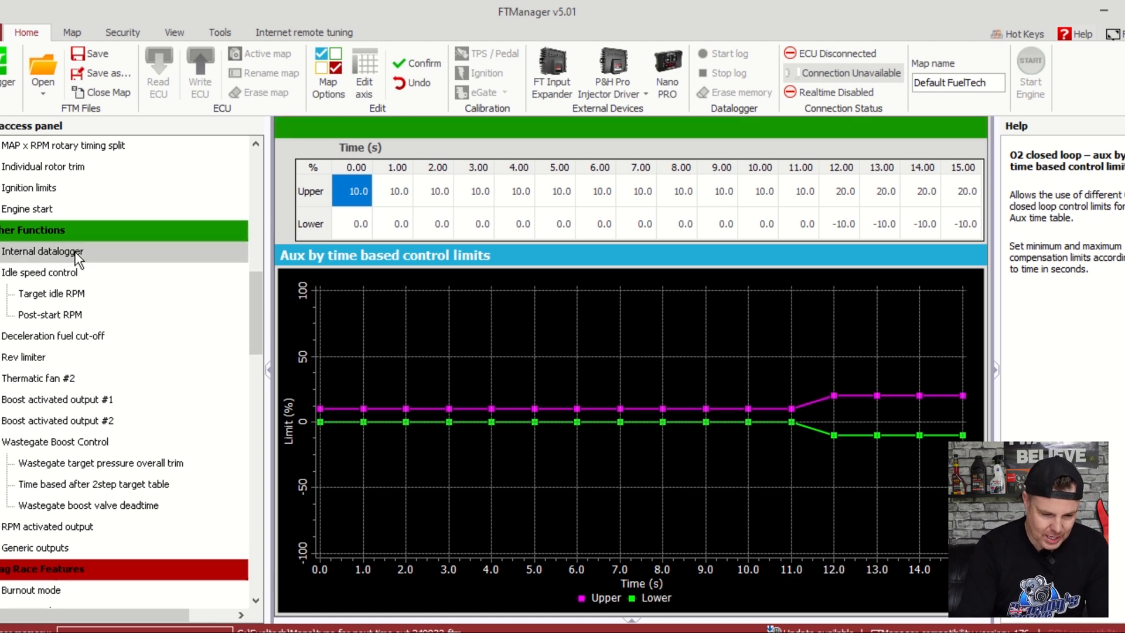
left_click(0, 254)
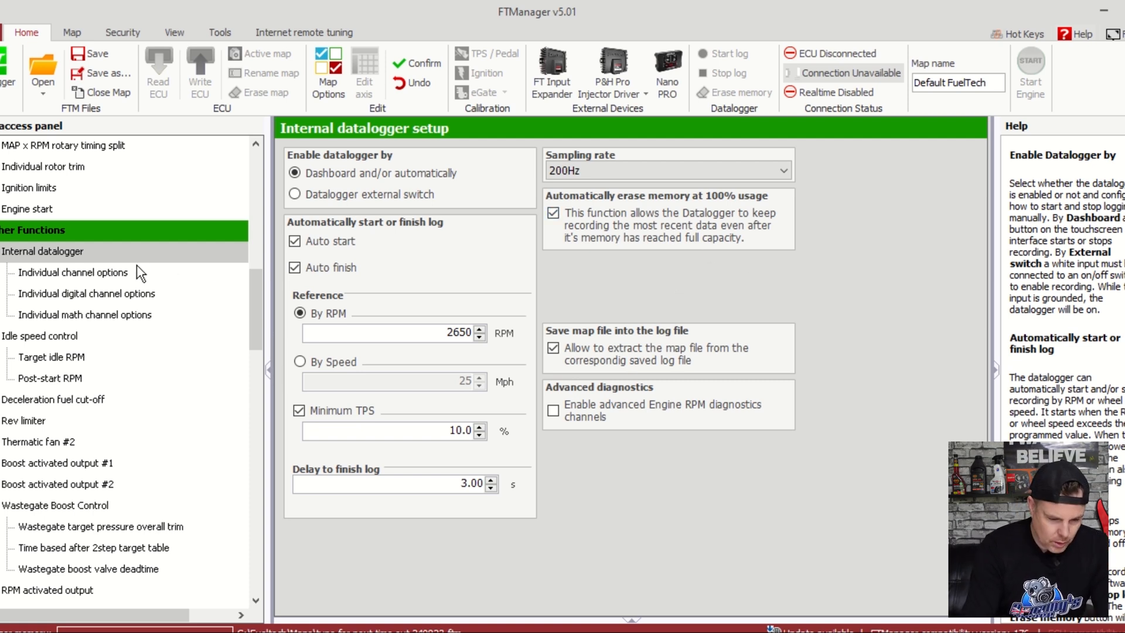
Step: Look through the datalogger's individual channel options across the channel groups
left_click(117, 272)
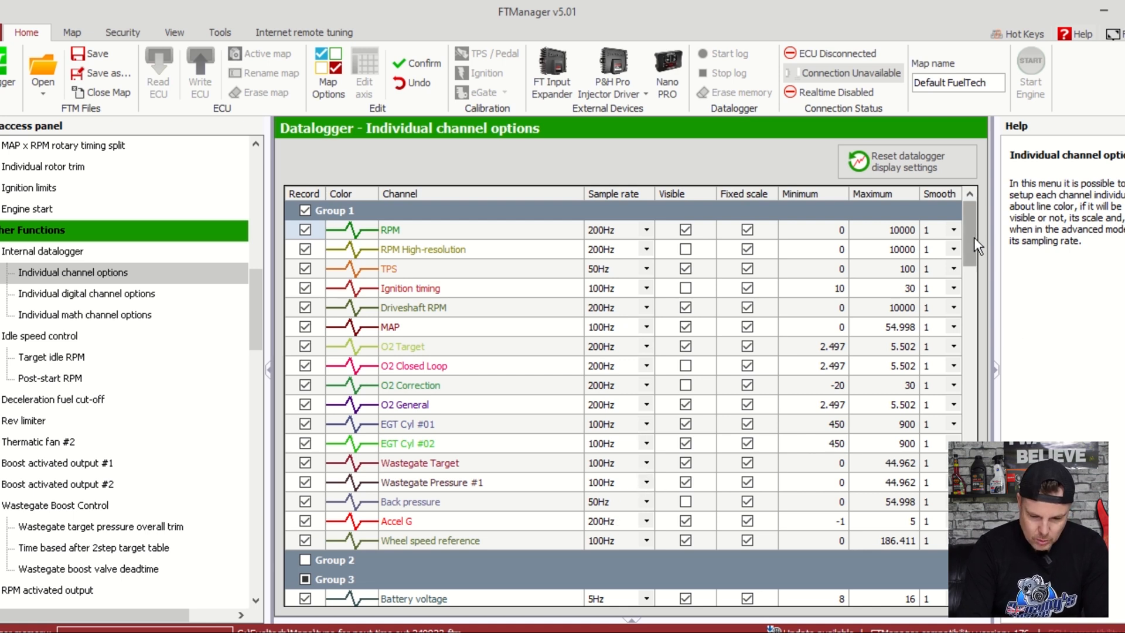
left_click_drag(974, 238, 943, 425)
scroll(925, 451, "up", 20)
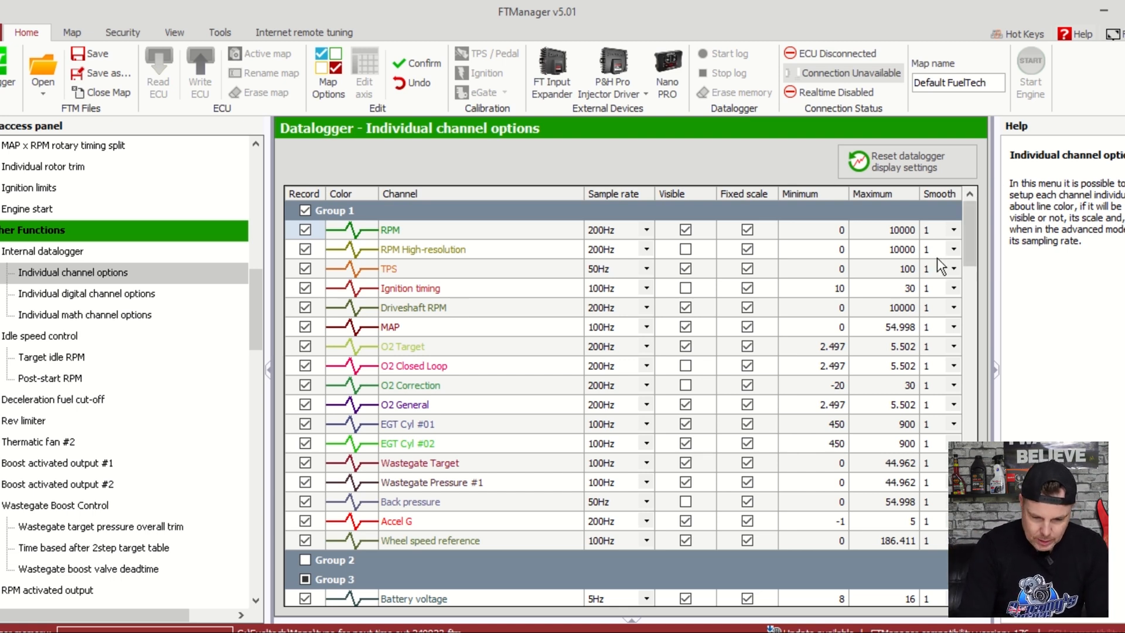
left_click_drag(966, 247, 966, 256)
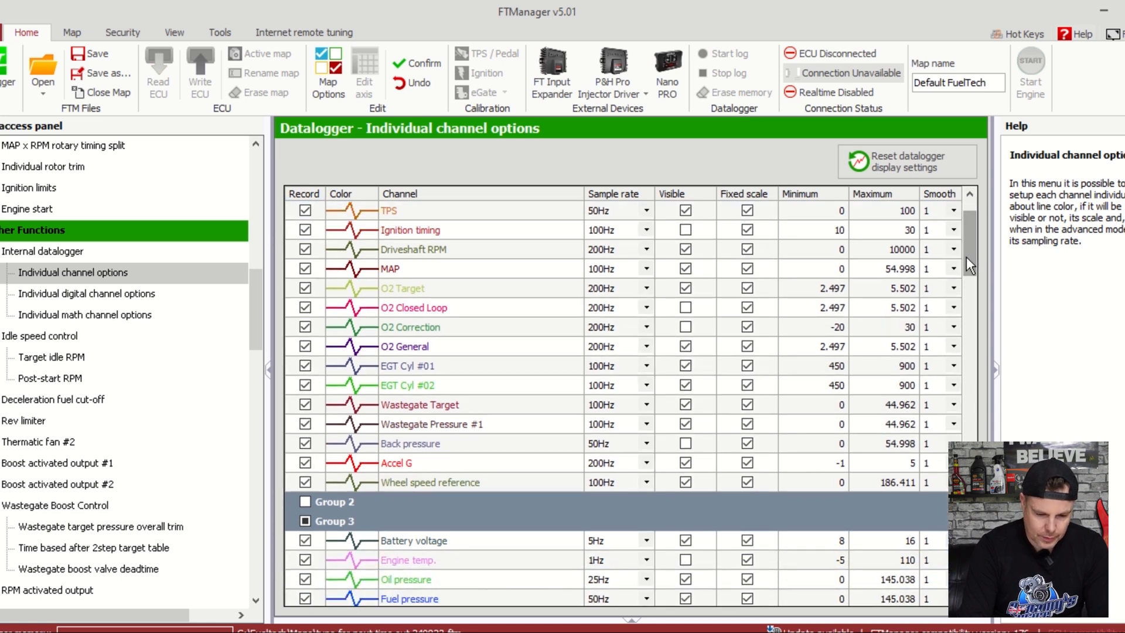
Step: Move the Battery voltage channel below Engine temp. in Group 3 of the datalogger channels
left_click(395, 544)
left_click_drag(395, 543, 425, 558)
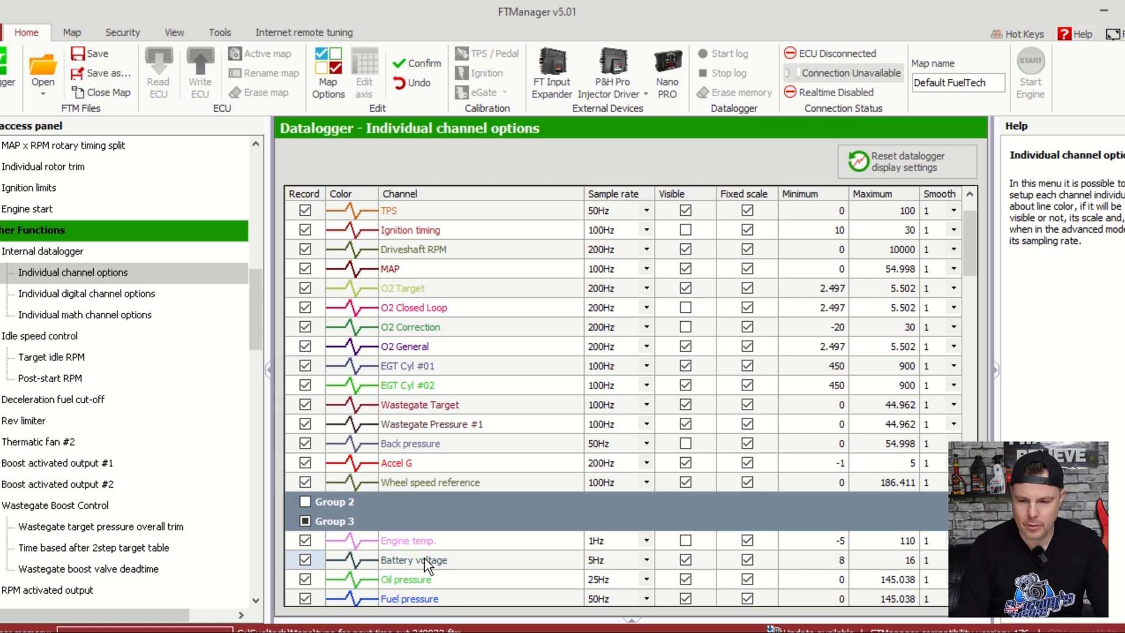
scroll(425, 557, "up", 2)
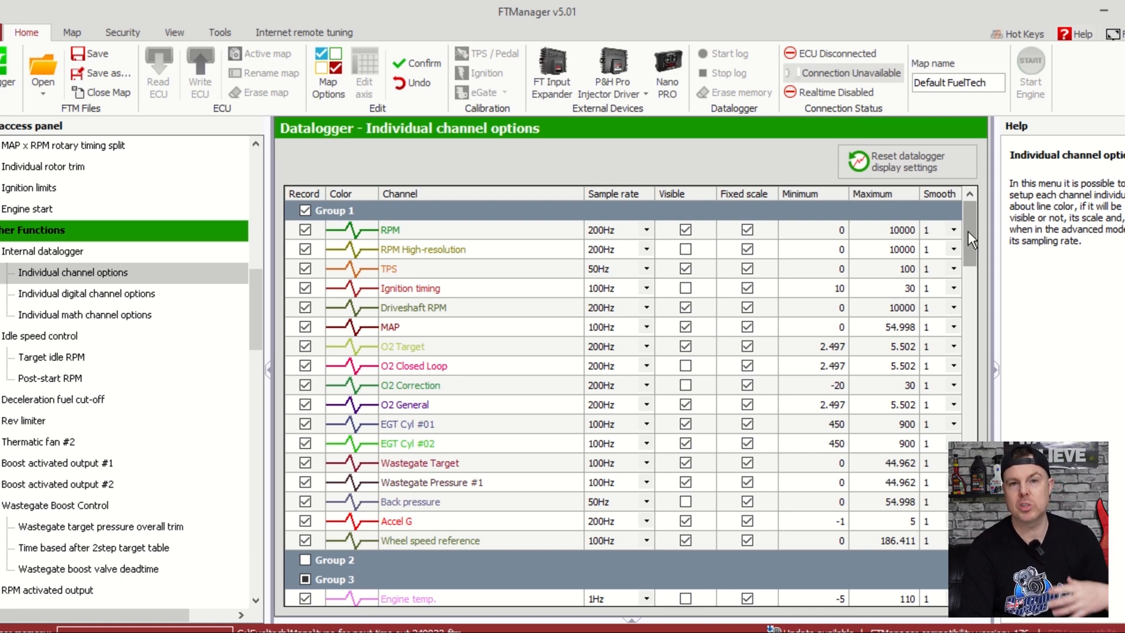
Step: Review the sample rates, scale limits and smoothing choices of the individual datalogger channels in Groups 1 to 3
left_click_drag(968, 231, 959, 257)
left_click(959, 259)
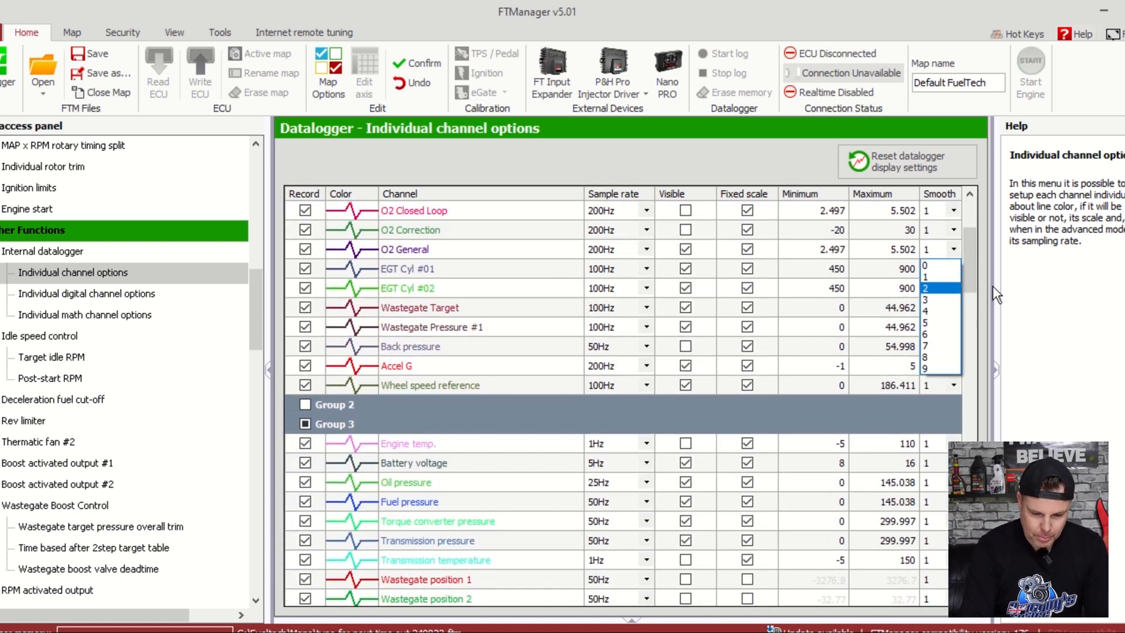
left_click(1010, 274)
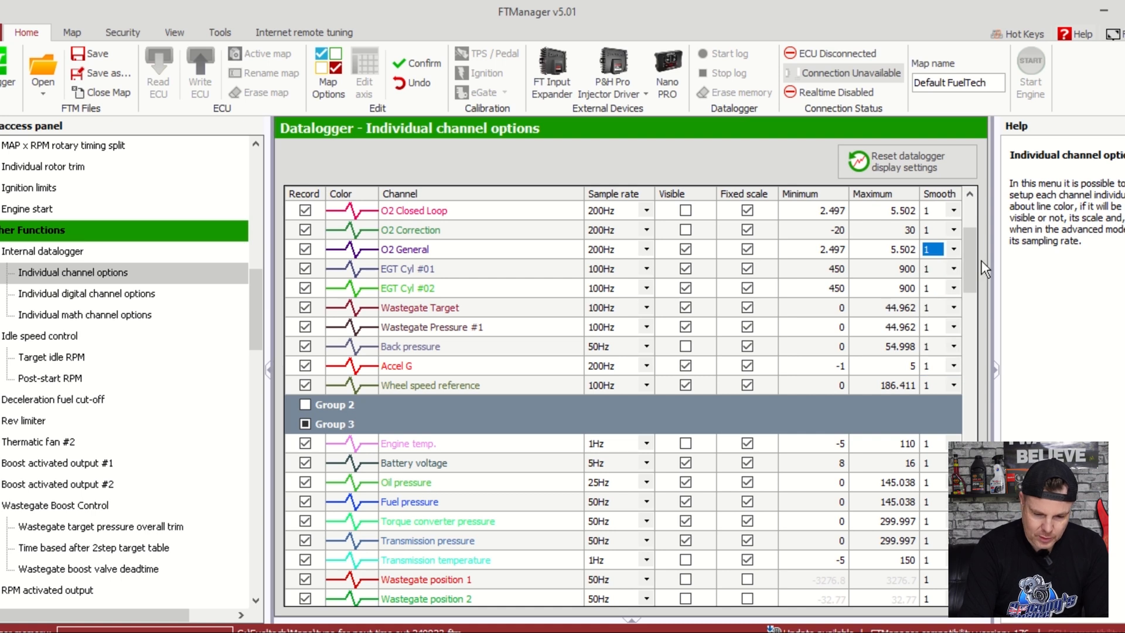
left_click_drag(971, 259, 971, 279)
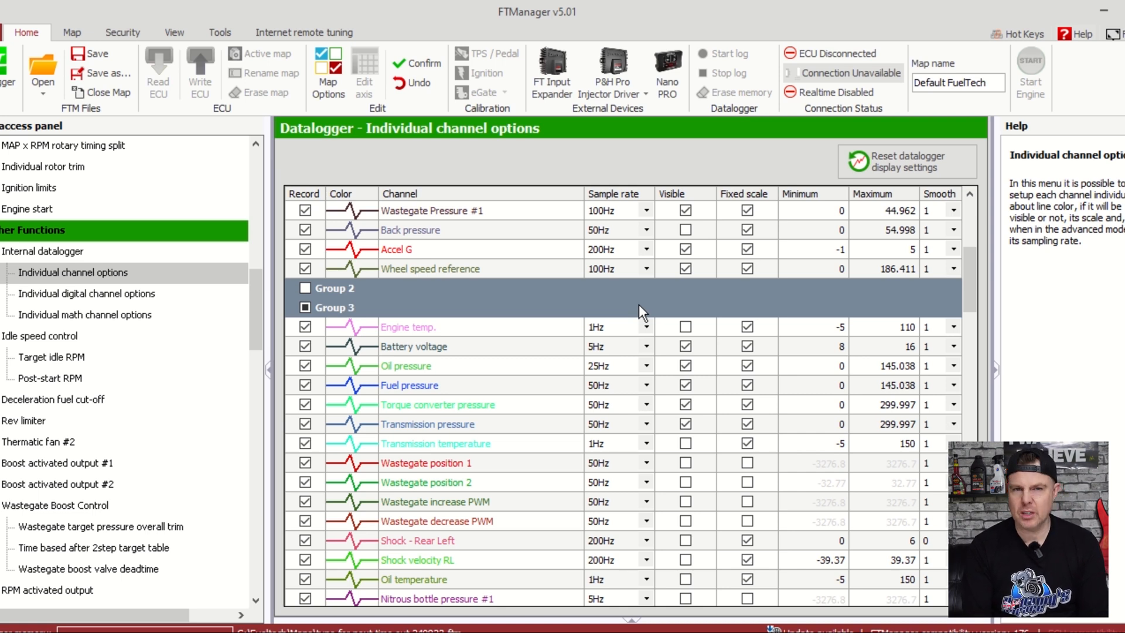
left_click_drag(965, 265, 970, 250)
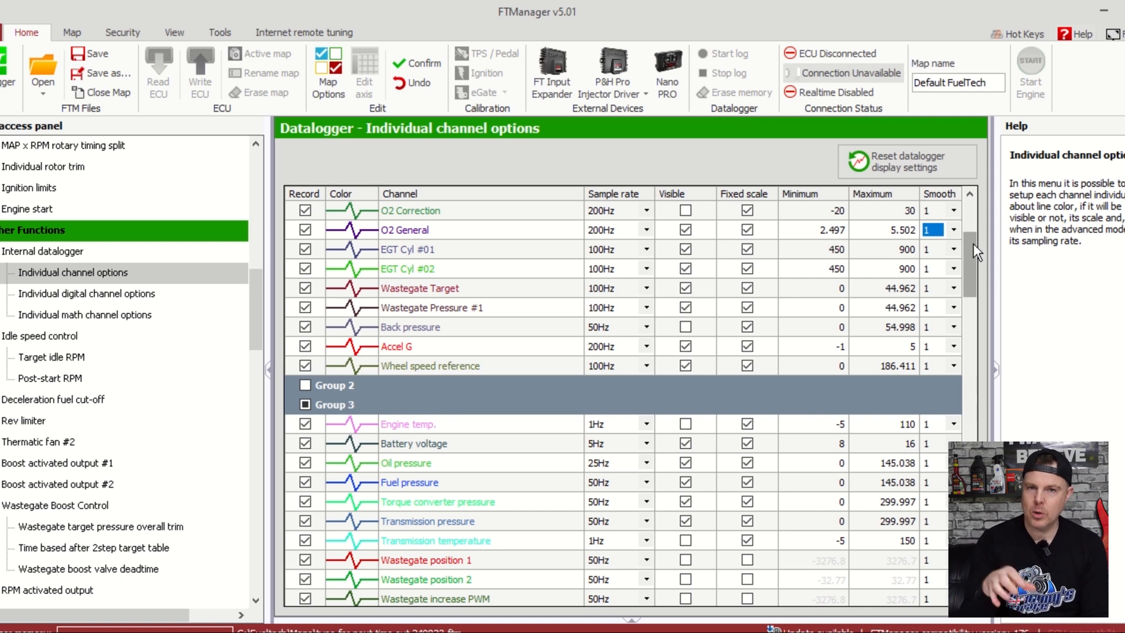
left_click_drag(974, 243, 974, 260)
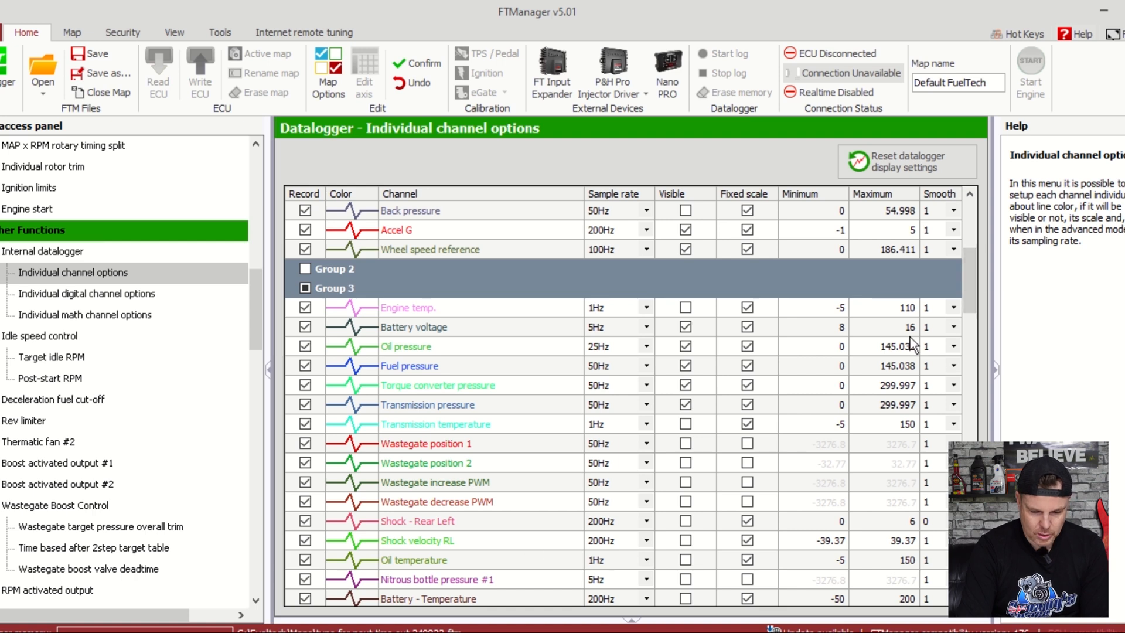
left_click_drag(967, 296, 740, 138)
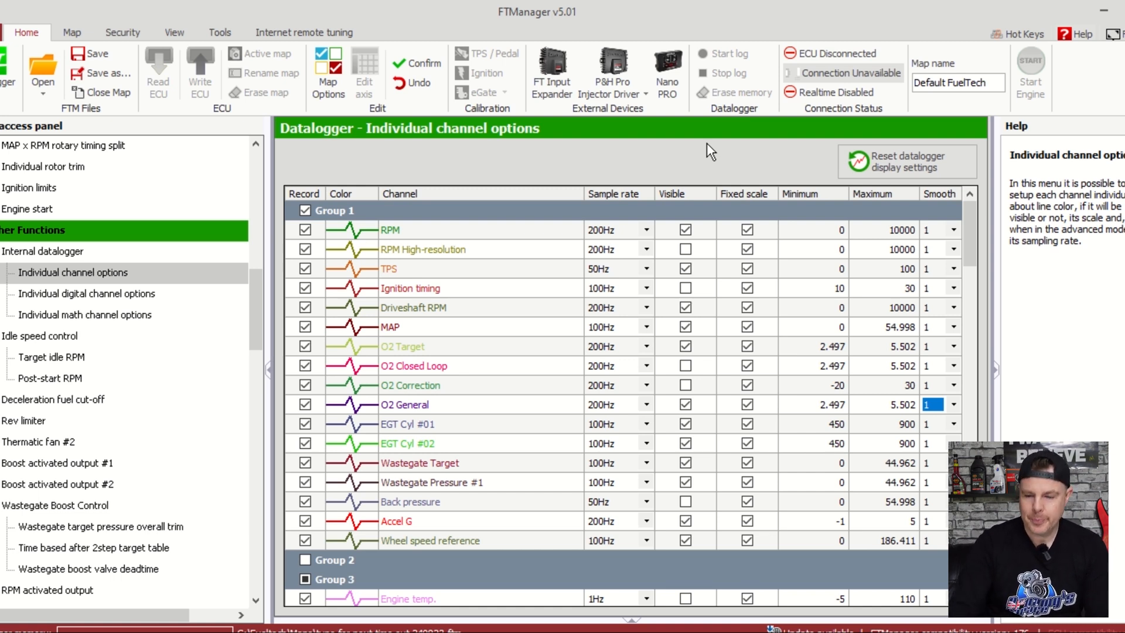
Step: View the datalogger's individual digital channel options and its individual math channel options
left_click(145, 297)
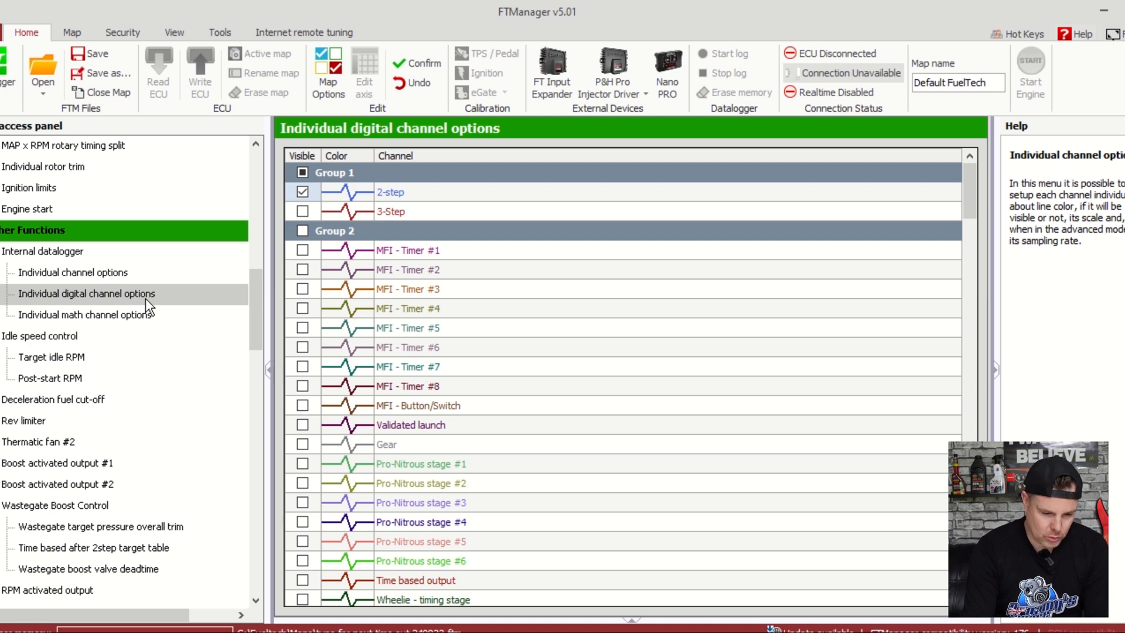
left_click(144, 315)
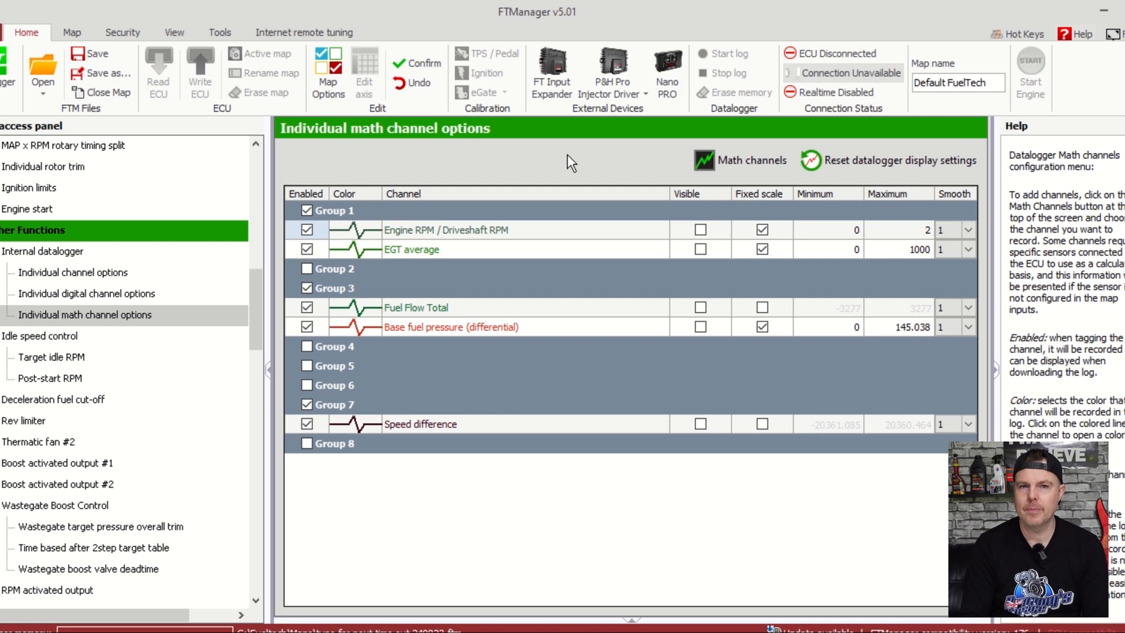
Step: Examine the idle speed control settings and the target idle RPM table by engine temperature
left_click(78, 337)
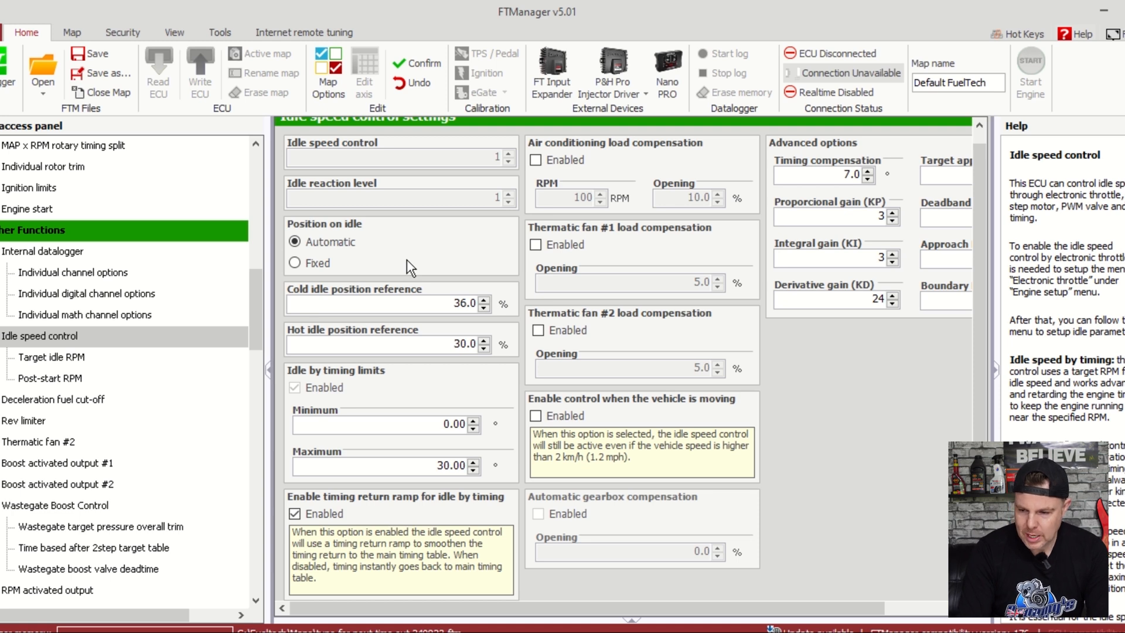
left_click(88, 358)
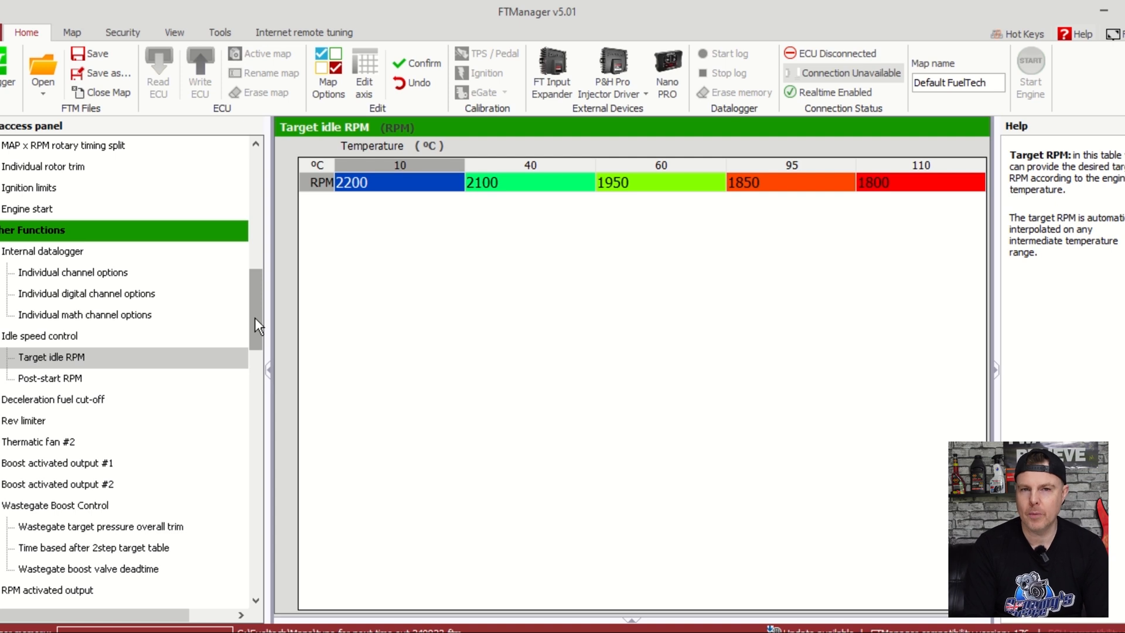
Step: Examine the Wastegate Boost Control settings through to the advanced gains, and view the wastegate target pressure overall trim
scroll(255, 317, "down", 2)
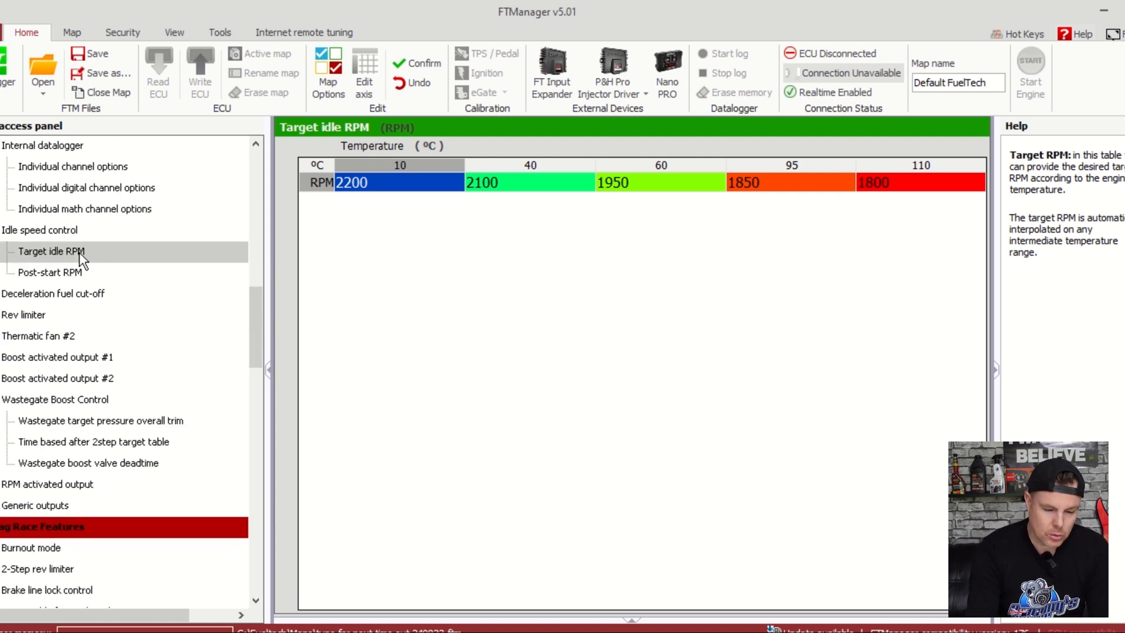
left_click(94, 399)
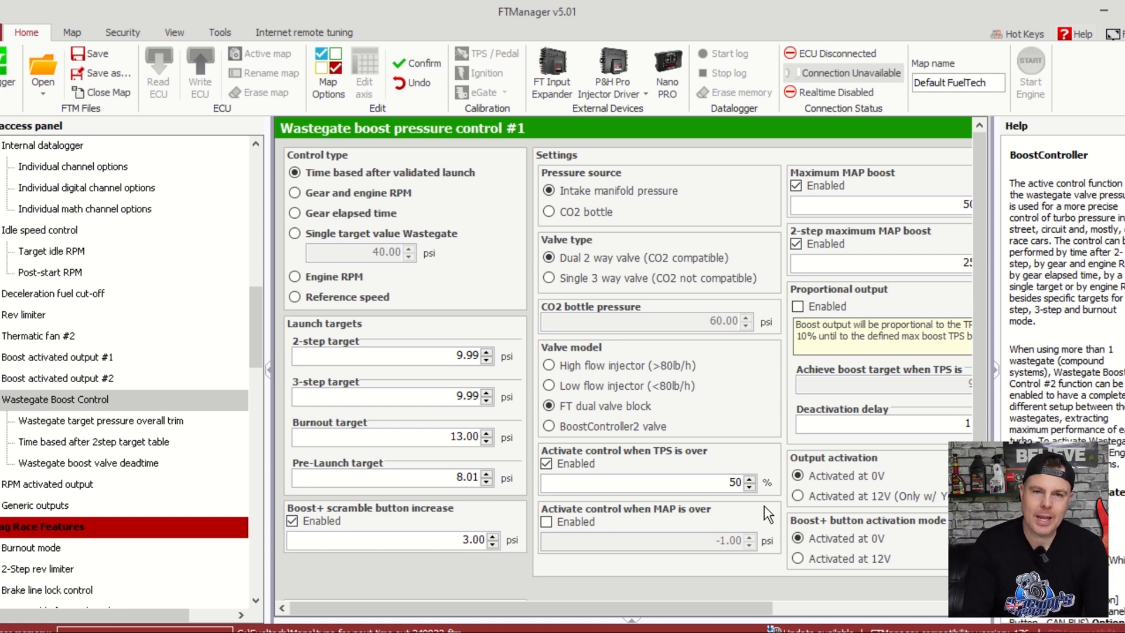
left_click_drag(740, 612, 974, 504)
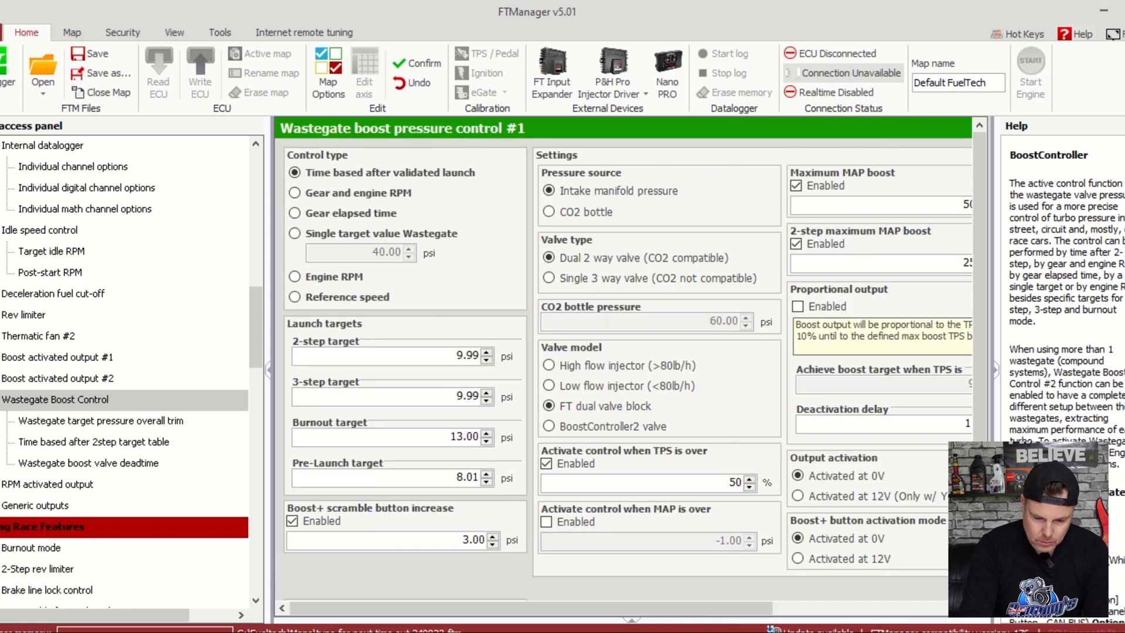
left_click(928, 609)
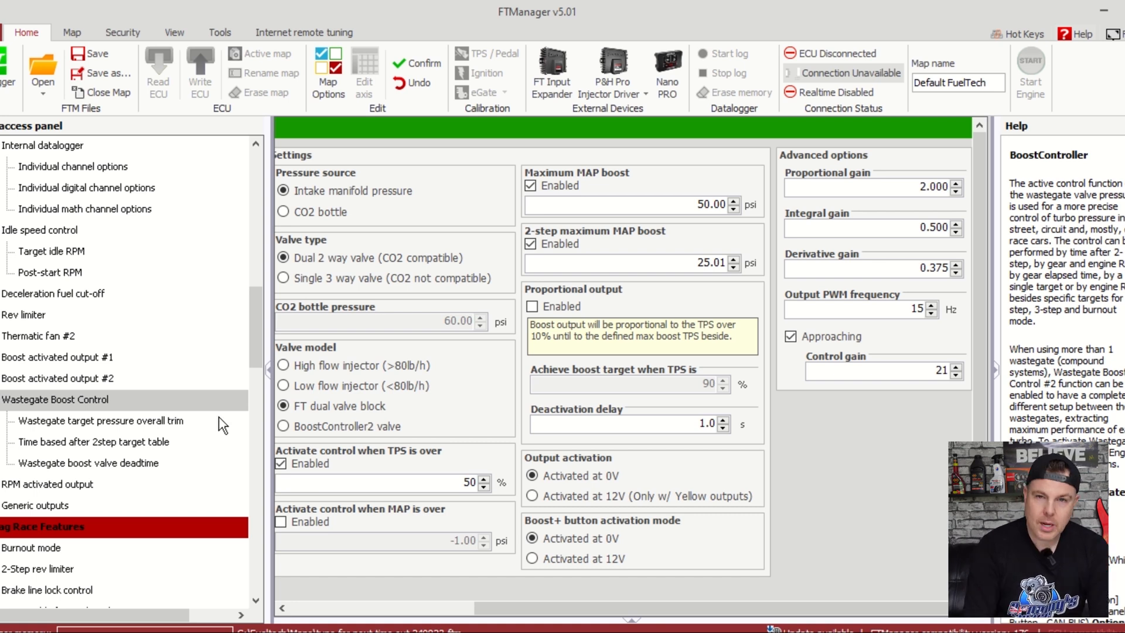
left_click(182, 421)
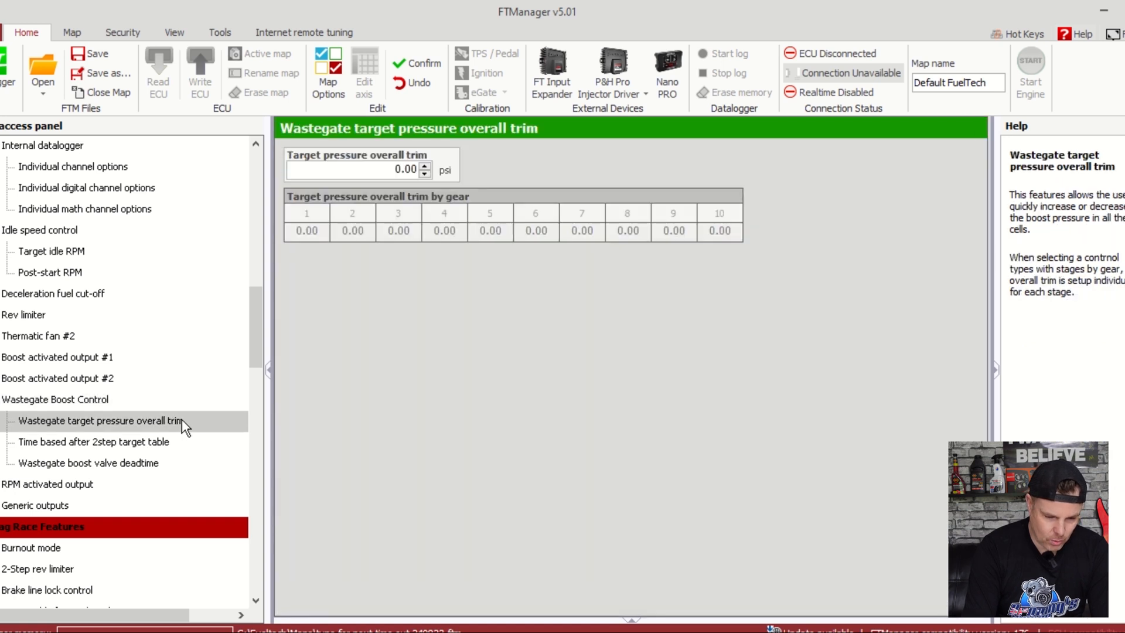
Step: In the Time based after 2step target table, set the boost targets at 0.80 s and 0.70 s to 30 psi
left_click(161, 443)
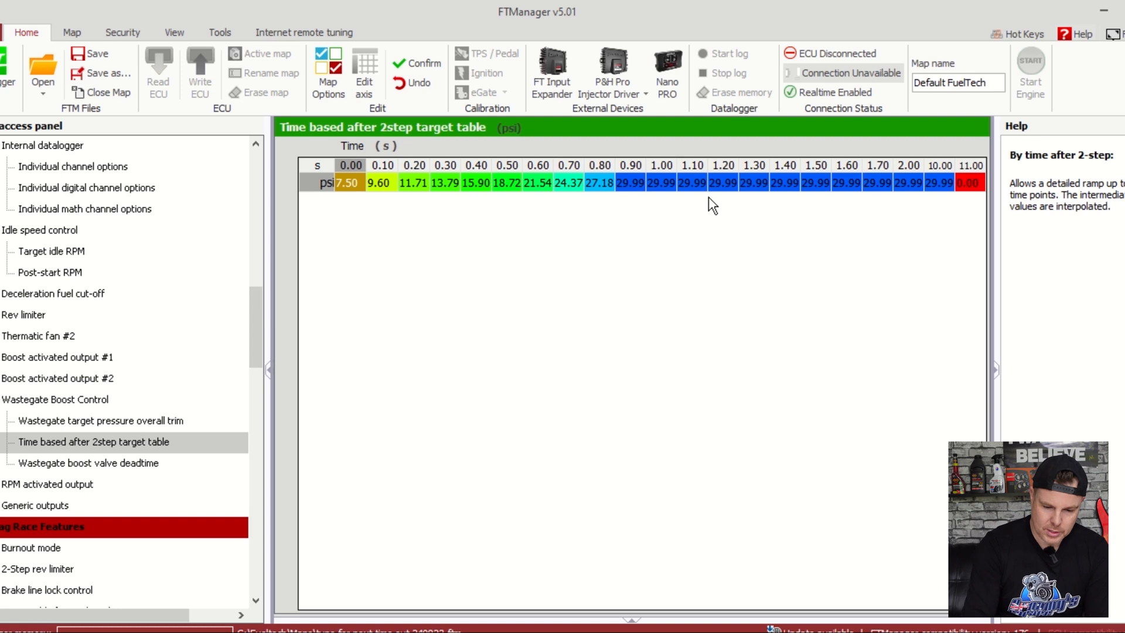
left_click(631, 184)
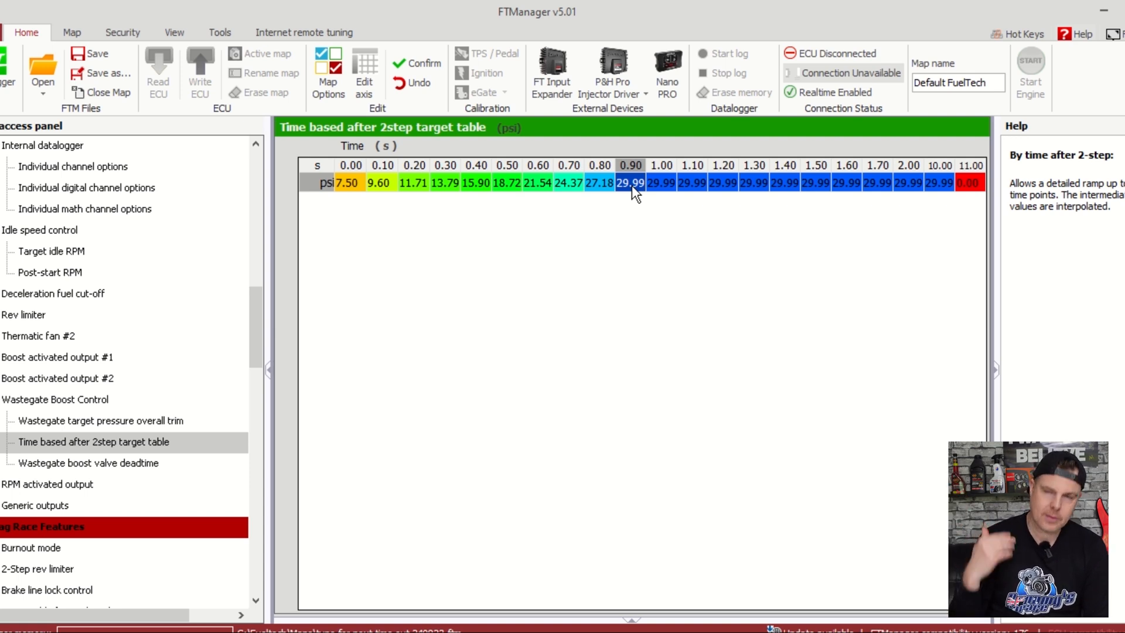
key("Left")
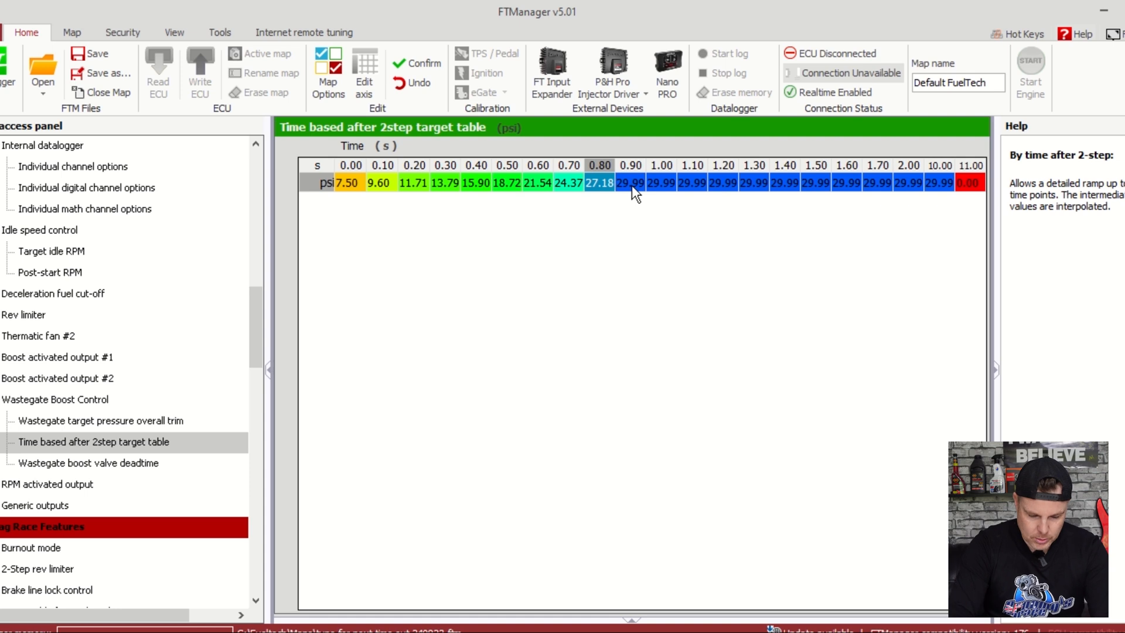
type("30")
key("Return")
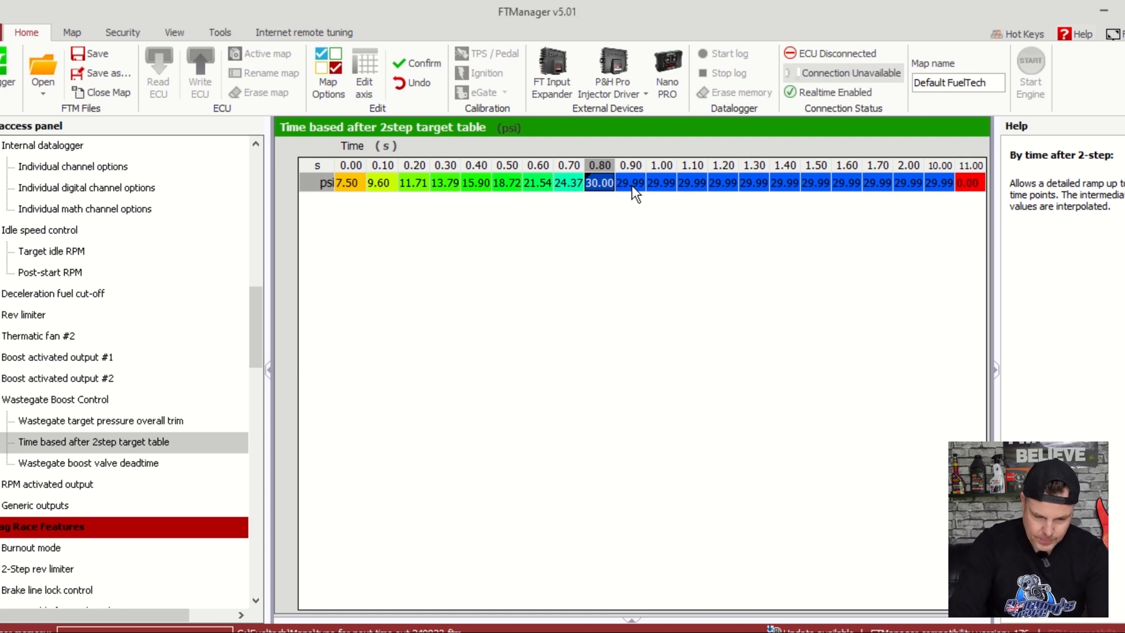
key("Left")
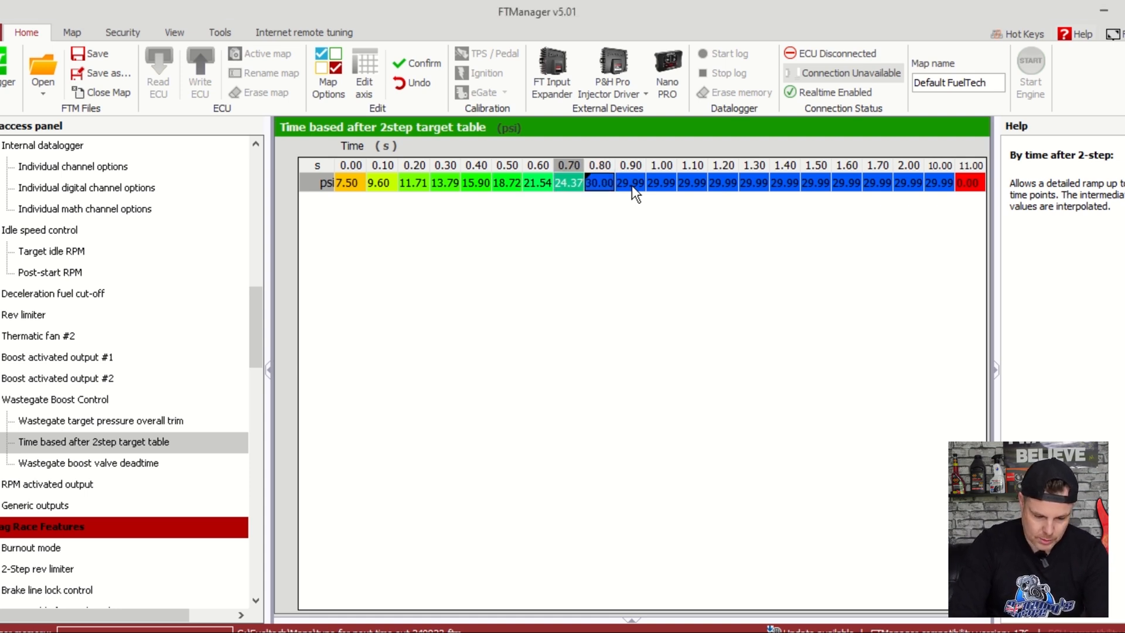
type("30")
key("Return")
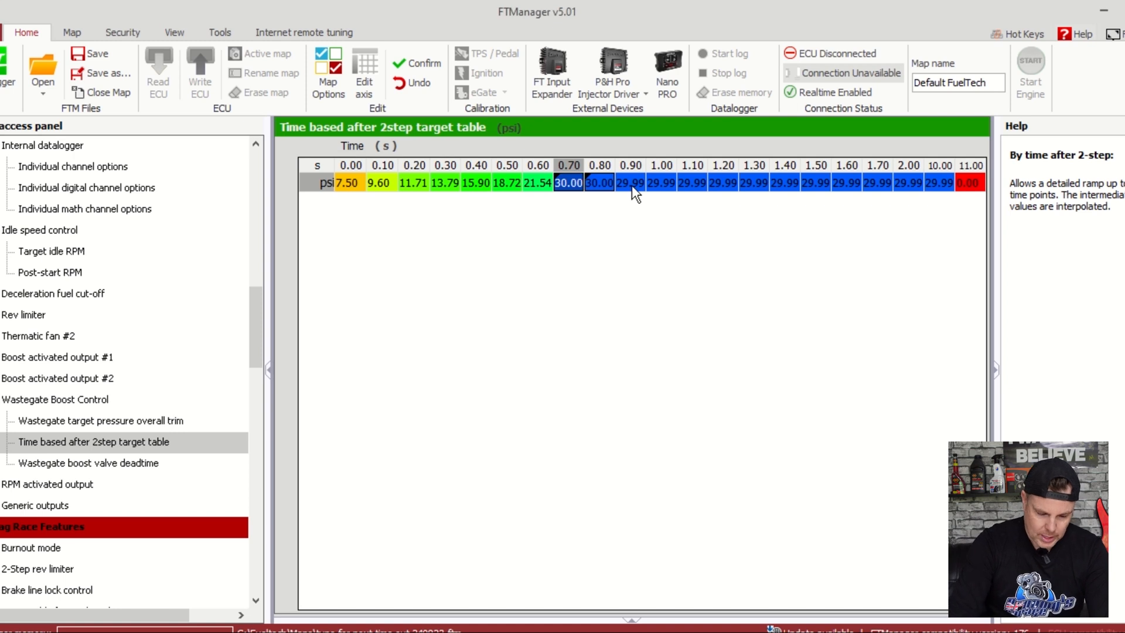
Step: Interpolate the boost targets horizontally from 0.40 s to 0.70 s and confirm the table changes
key("shift+Left")
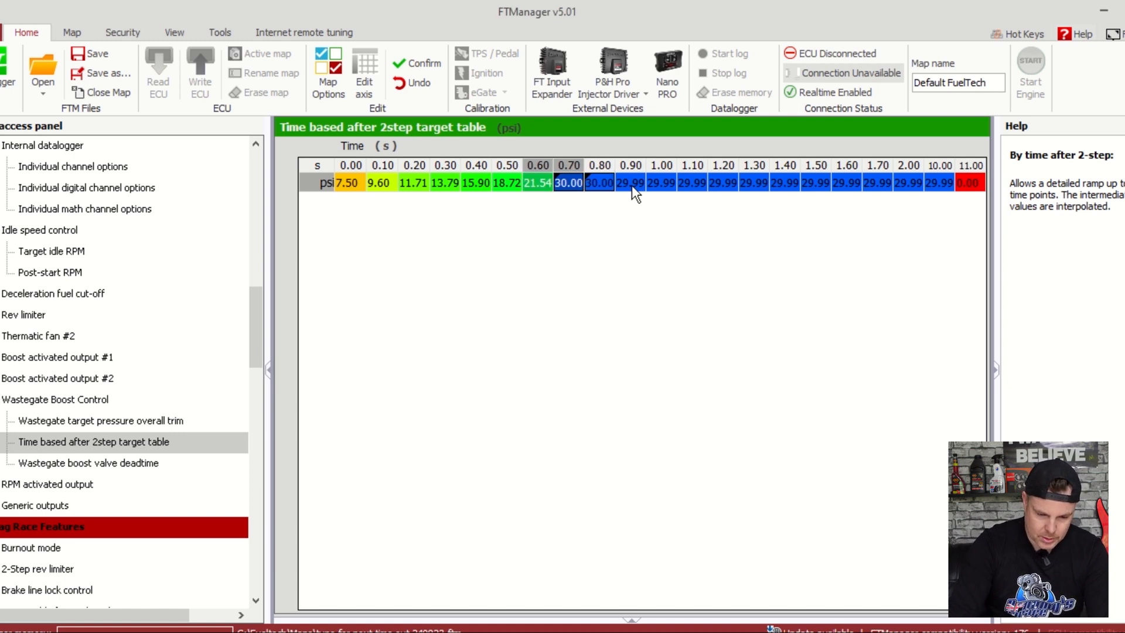
key("shift+Left")
key("shift+Left")
key("h")
key("Right")
key("Right")
key("Right")
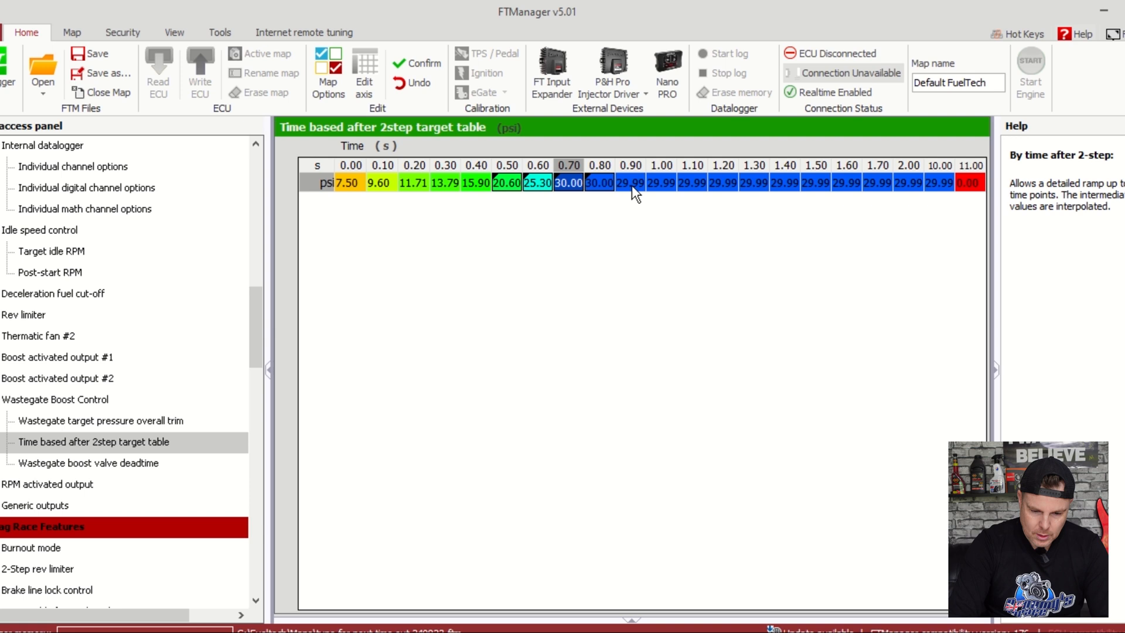
key("Right")
key("Right")
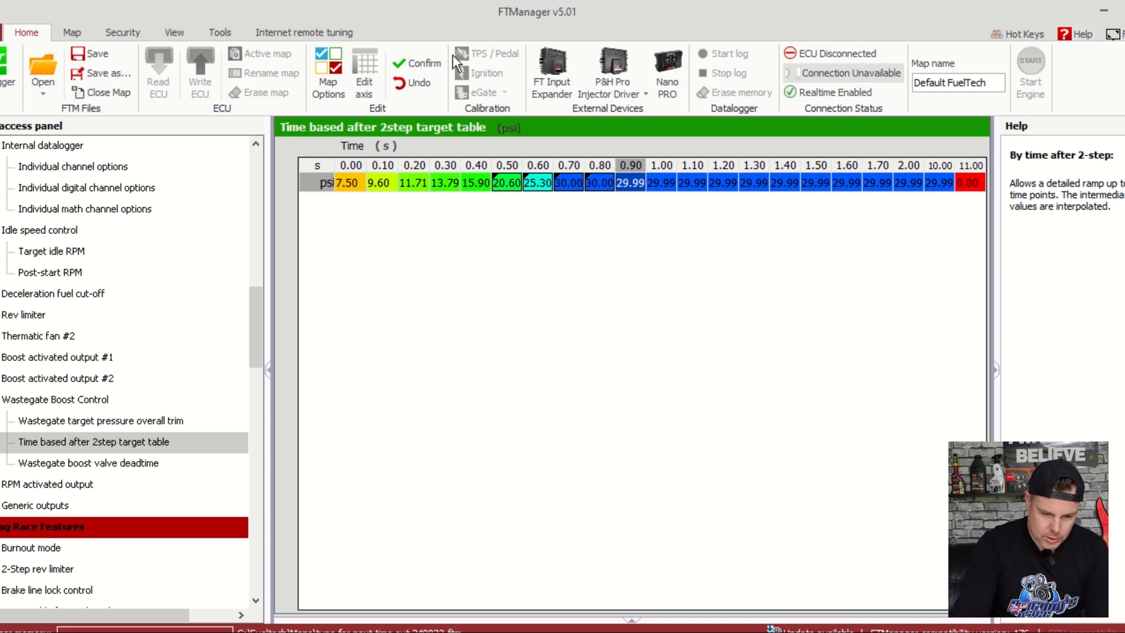
left_click(439, 60)
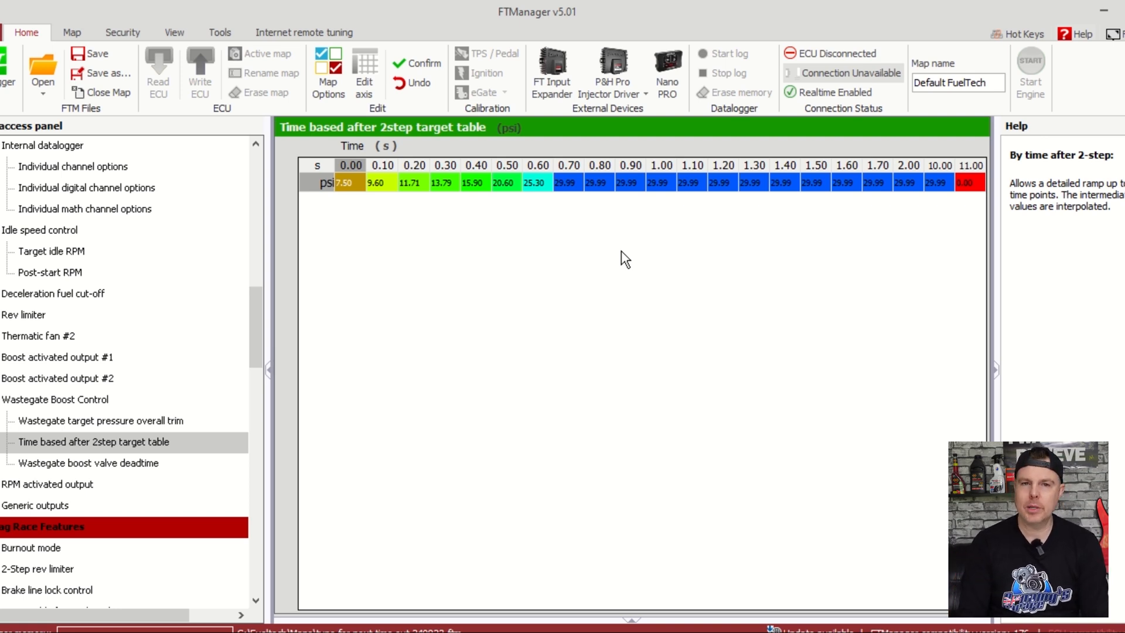
Step: Open the Burnout mode settings under the drag race features and examine its limiters, timing and activation options
scroll(261, 363, "down", 5)
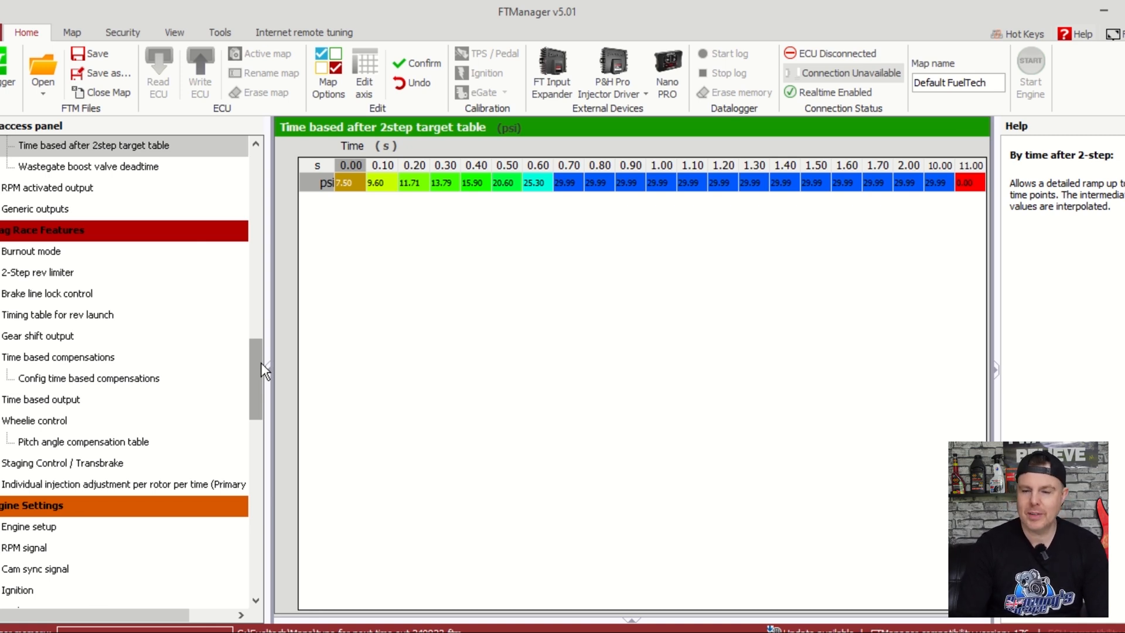
left_click(53, 253)
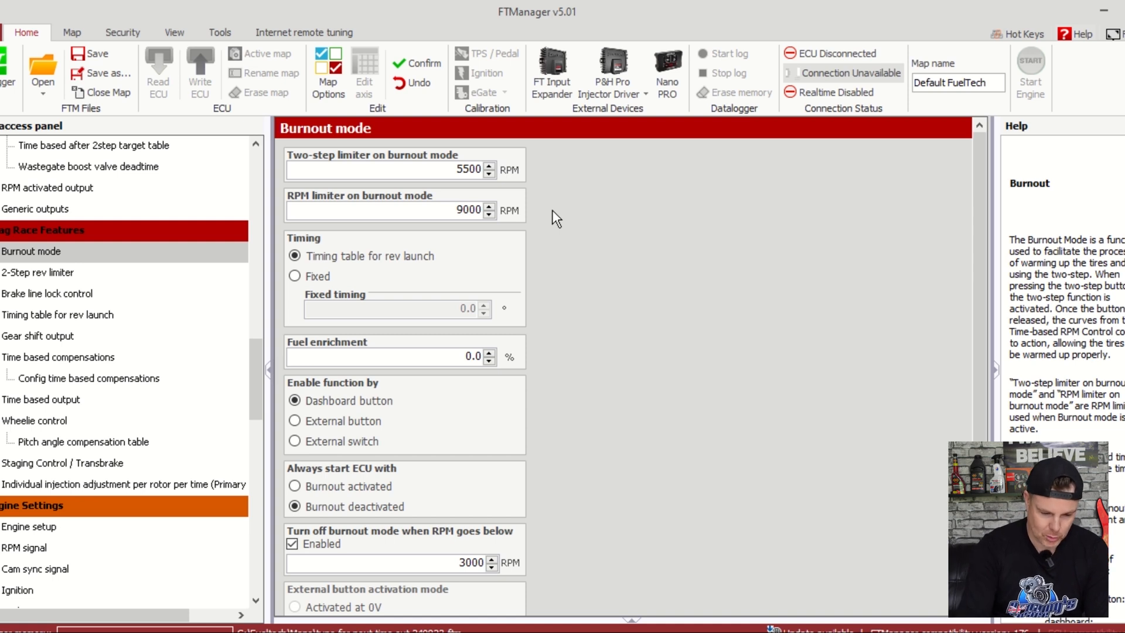
scroll(747, 246, "down", 3)
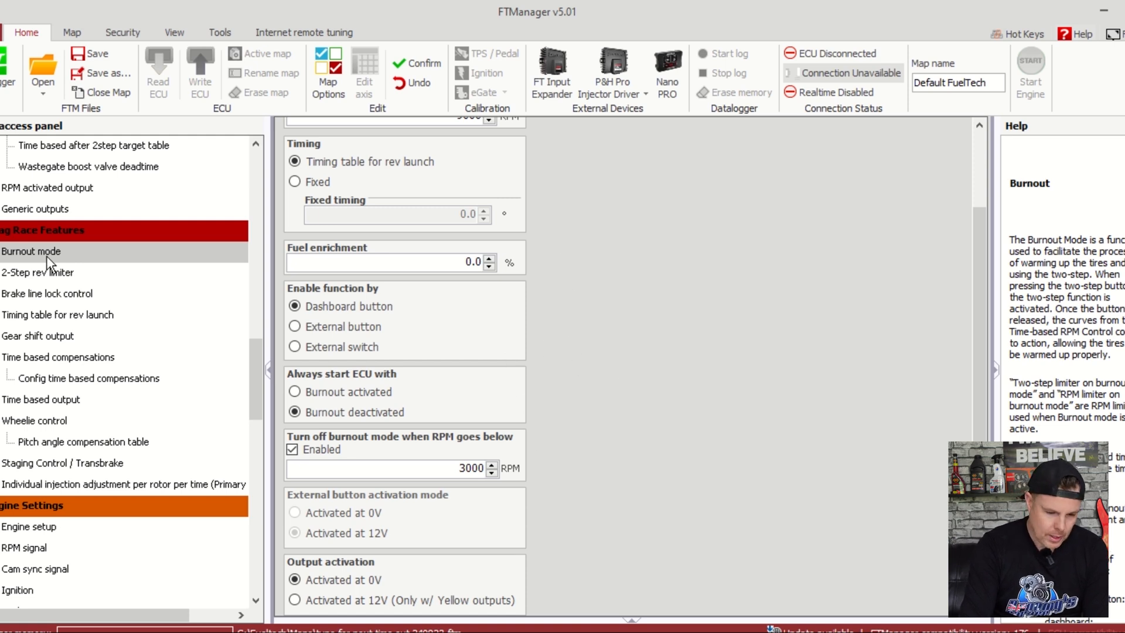
Step: Examine the 2-Step rev limiter settings, trying time-based 2-step rejection after launch before returning it to Disabled
left_click(39, 272)
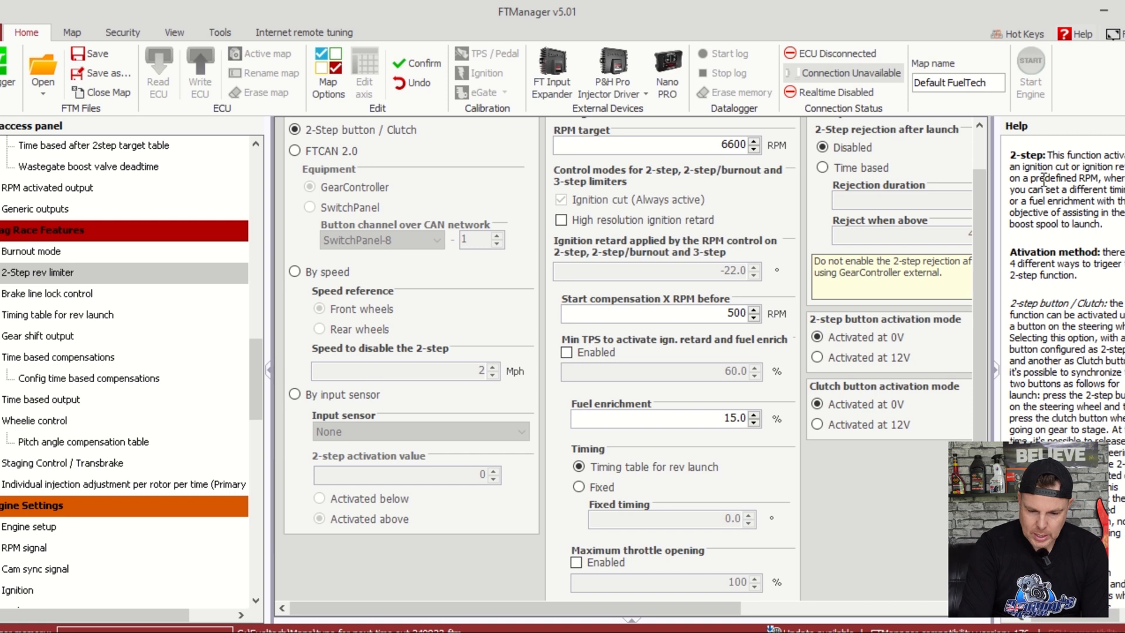
scroll(985, 143, "up", 1)
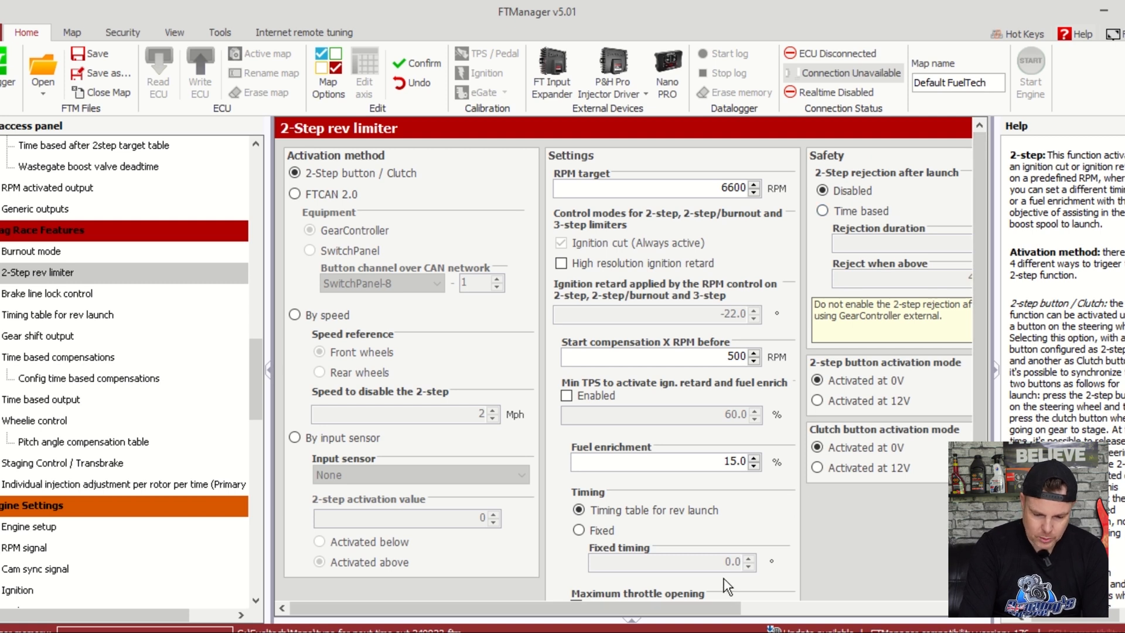
left_click_drag(720, 604, 880, 613)
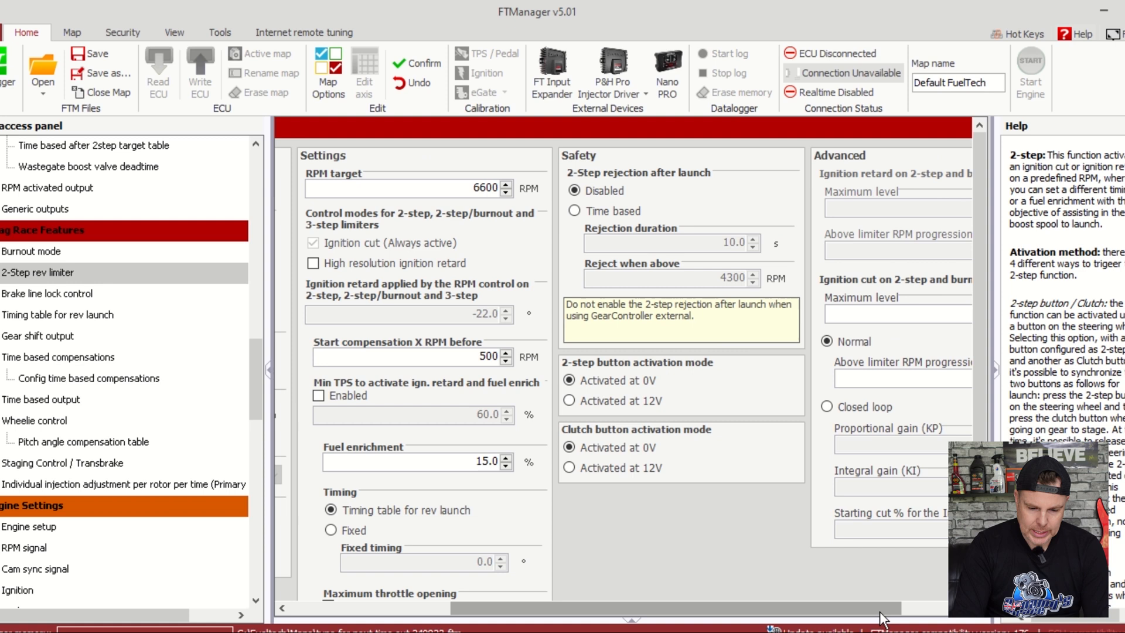
left_click(601, 214)
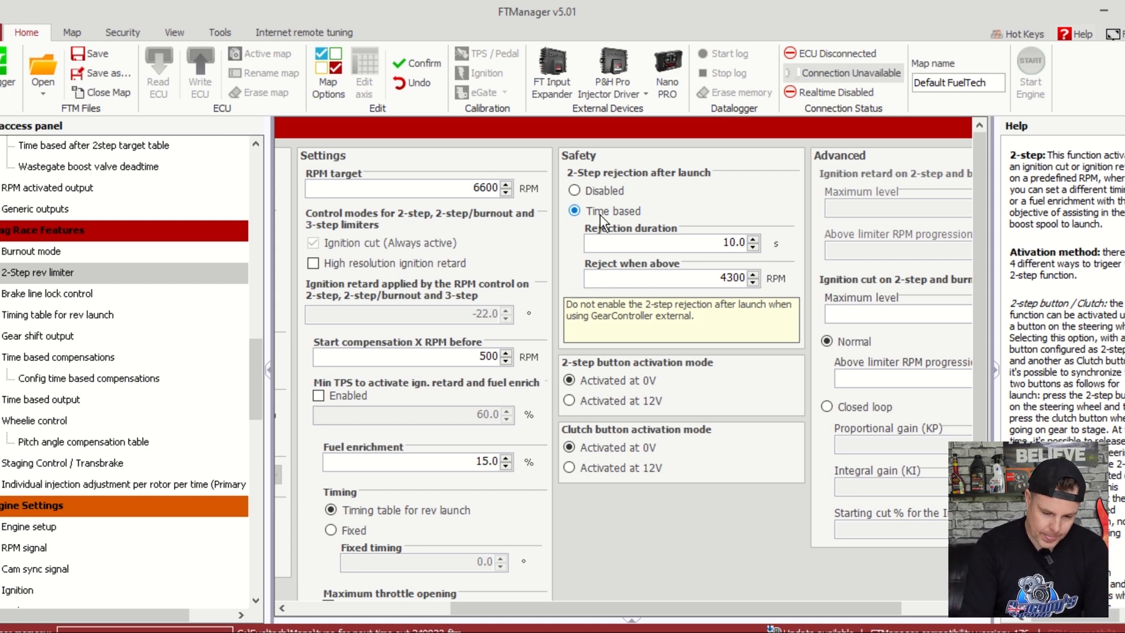
left_click(597, 193)
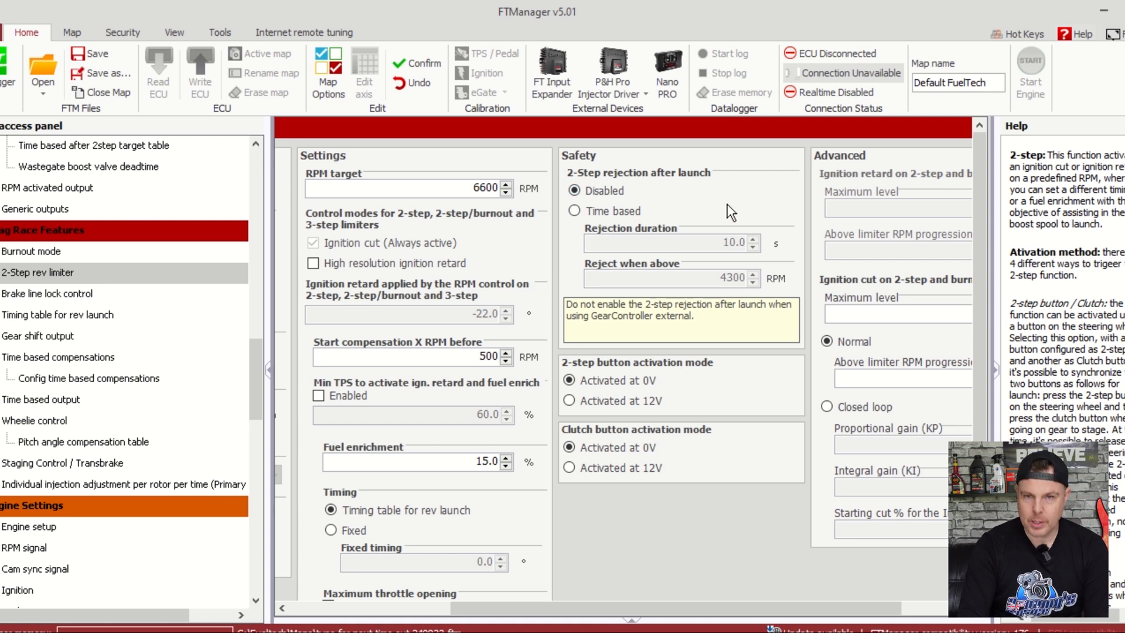
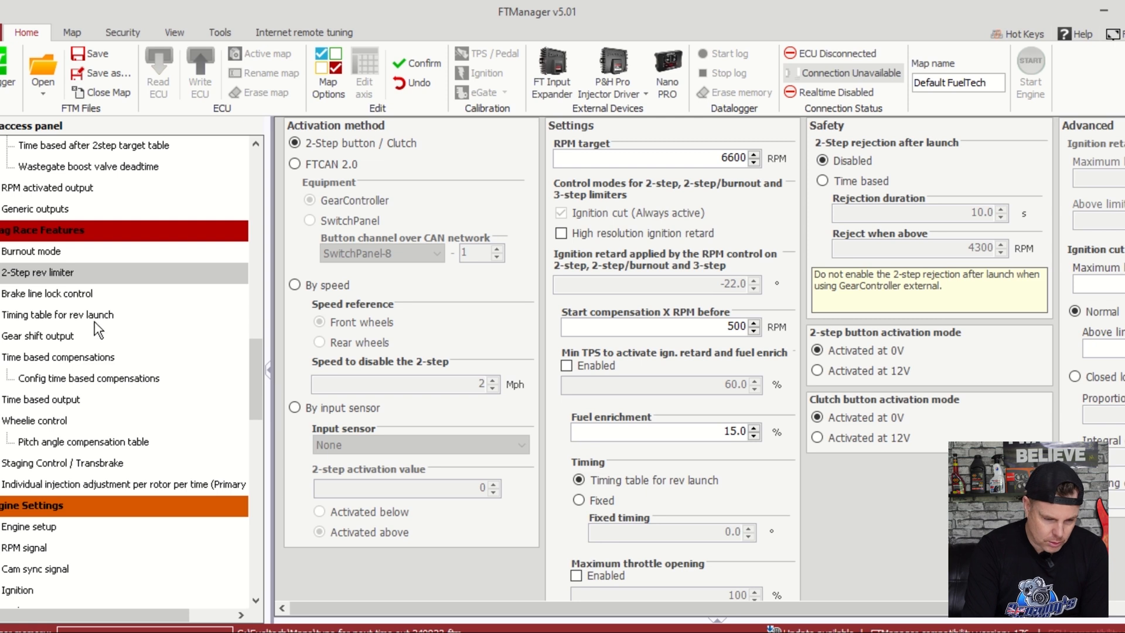
Step: View the timing table for rev launch
left_click(109, 319)
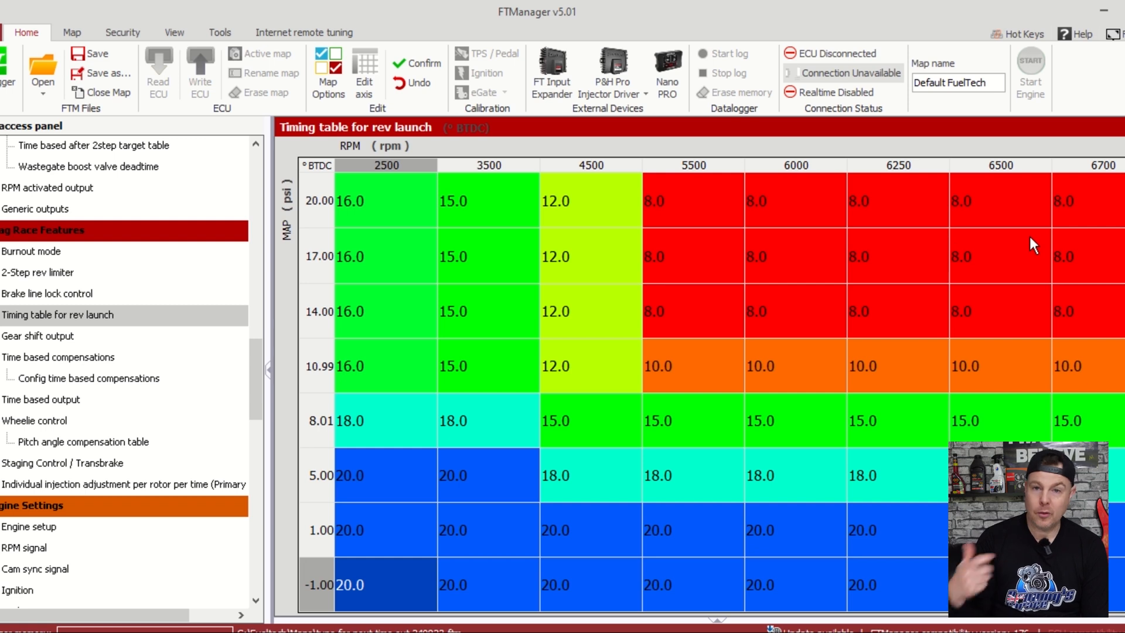
Step: Open the gear shift output settings and examine the shift mode, shift RPM, output and power reduction options
left_click(63, 337)
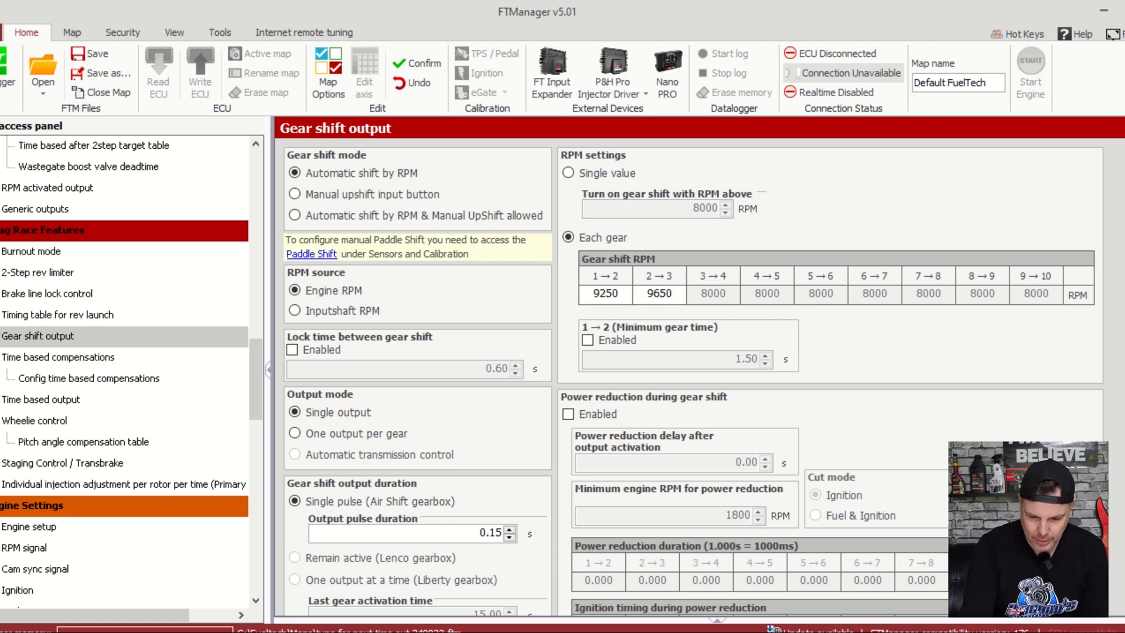
scroll(452, 407, "down", 3)
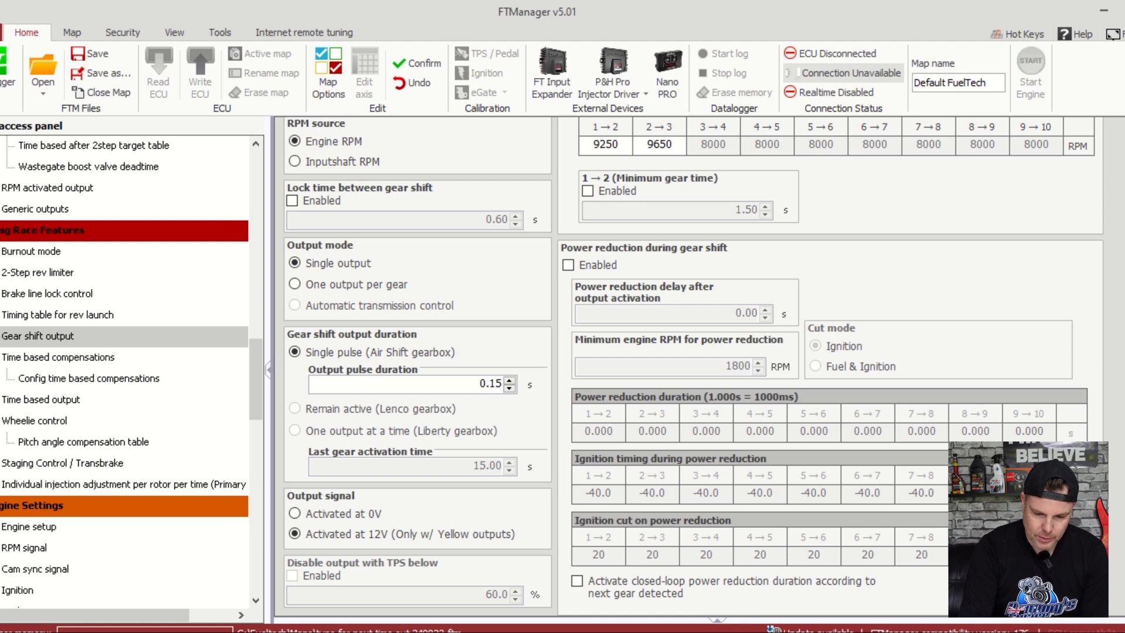
scroll(688, 367, "up", 3)
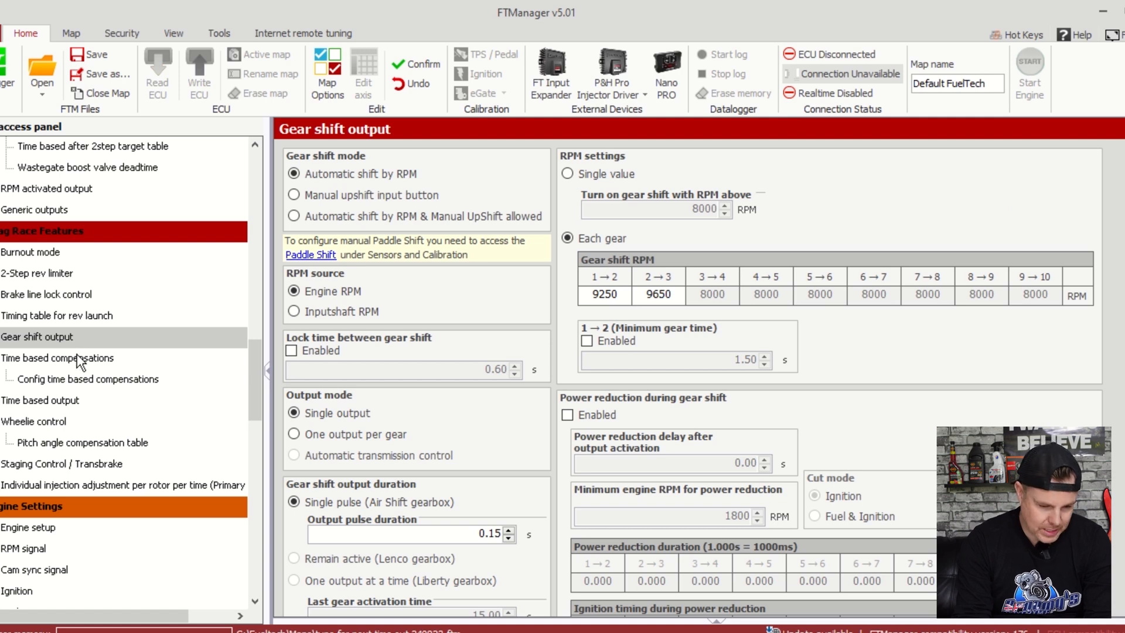
Step: Open the time based compensations, plot the wastegate boost pressure curve, check the datalog area and enlarge the graph
left_click(80, 359)
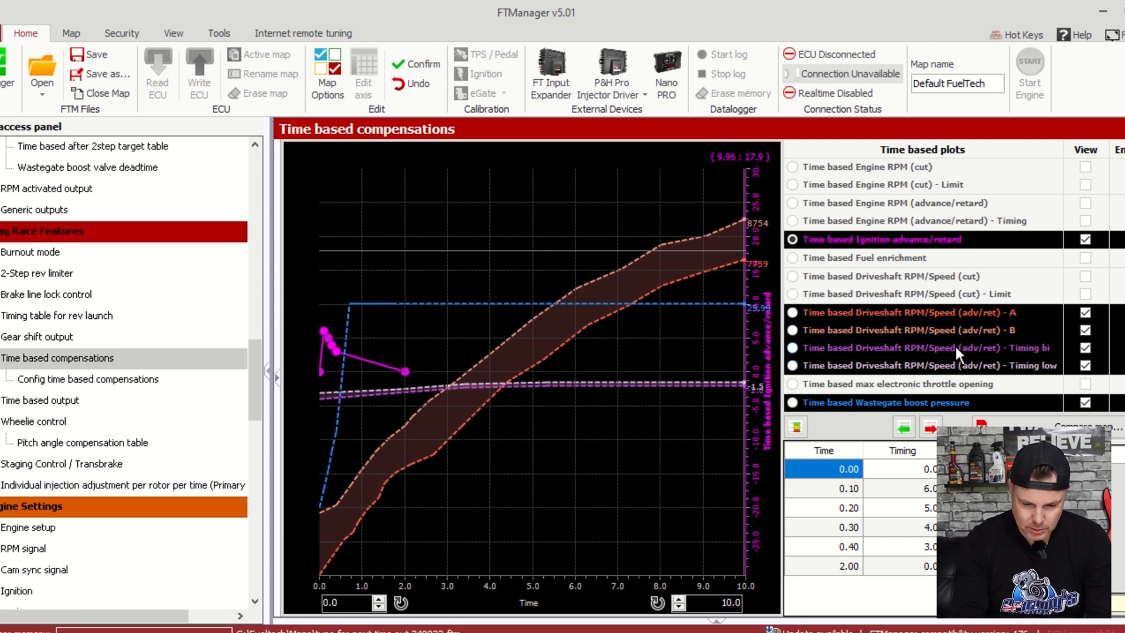
left_click(948, 406)
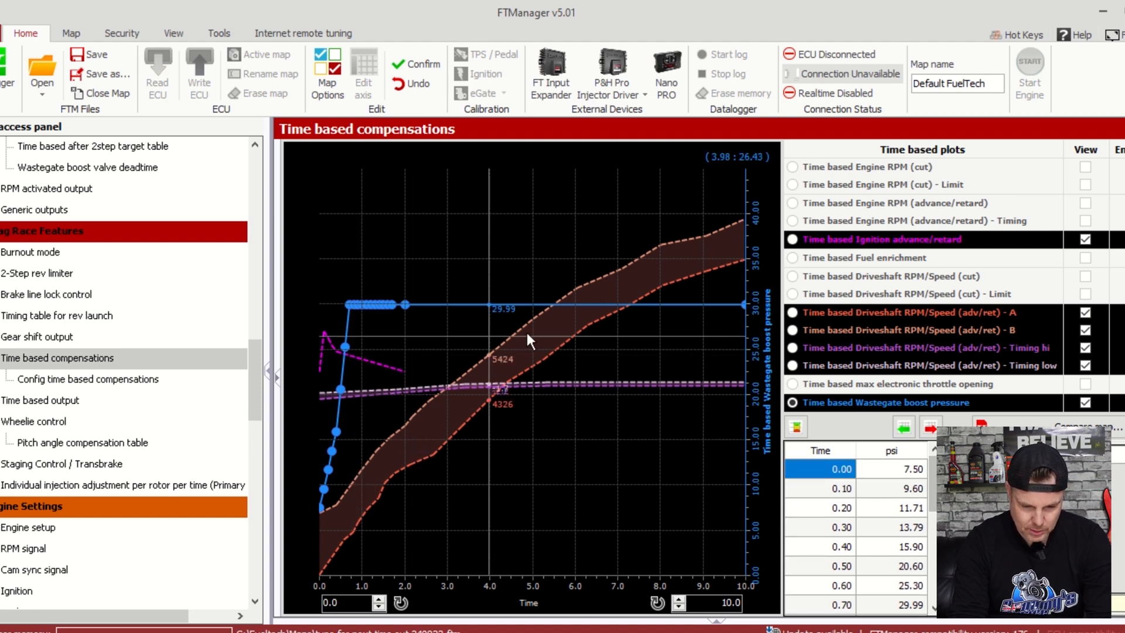
left_click(277, 383)
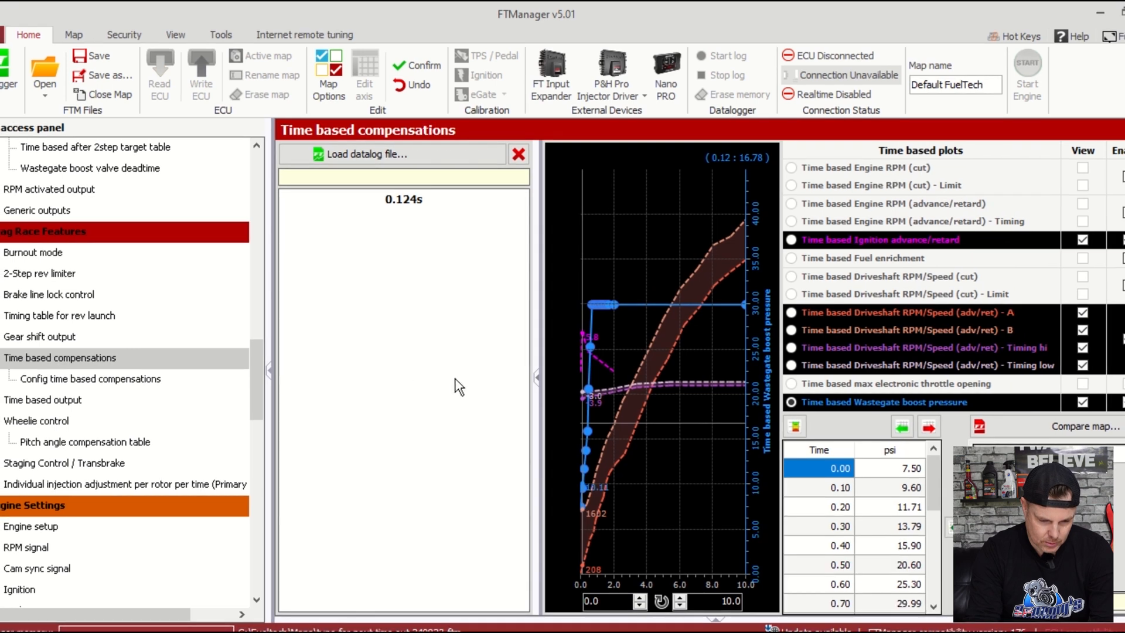
left_click(537, 378)
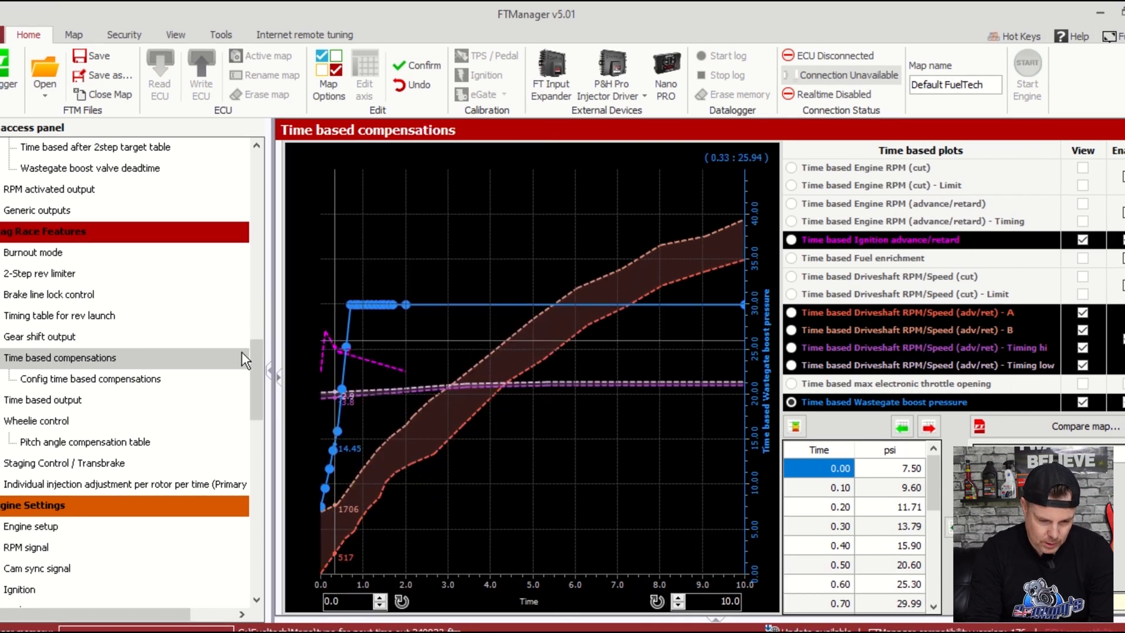
left_click(272, 374)
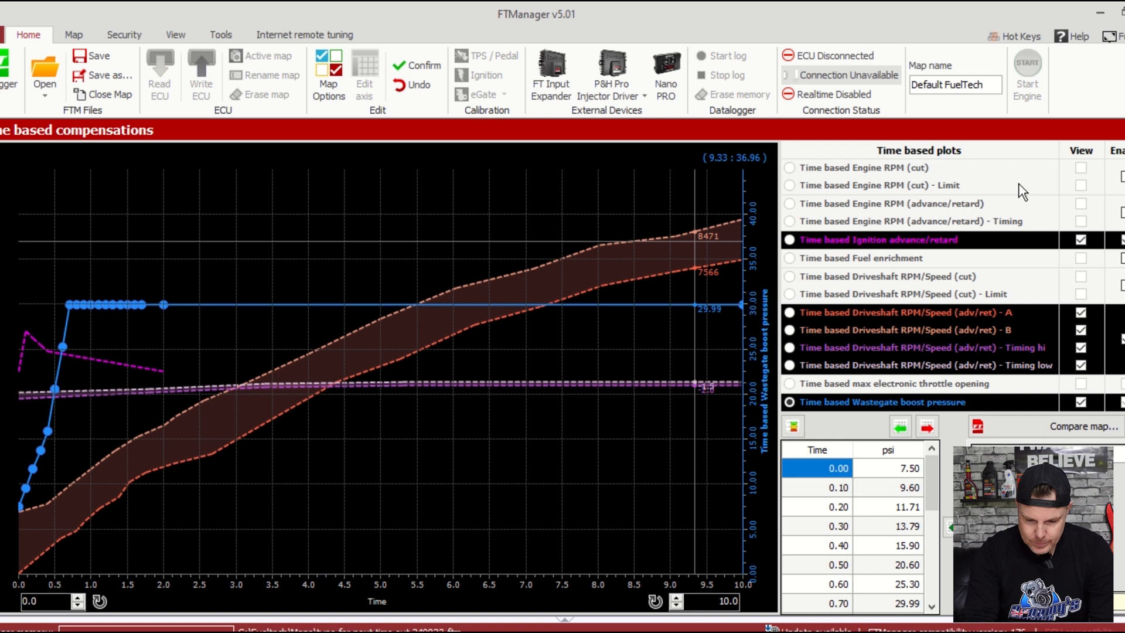
Step: View the time based ignition advance/retard plot, then disable that compensation and the driveshaft RPM/speed (adv/ret) compensation
left_click(994, 238)
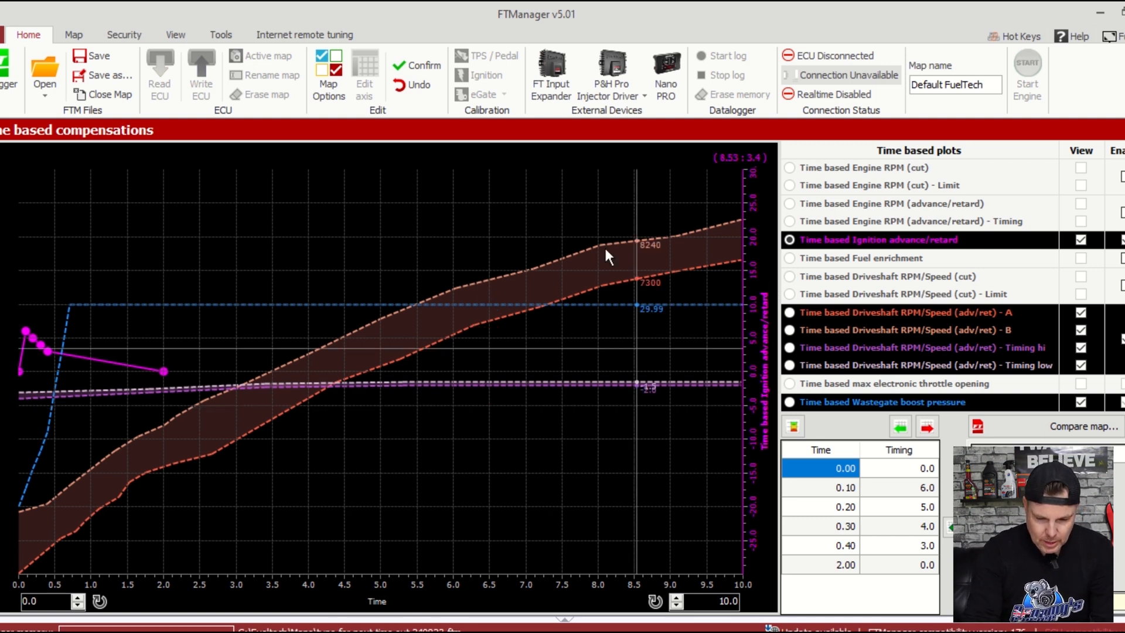
left_click(2, 372)
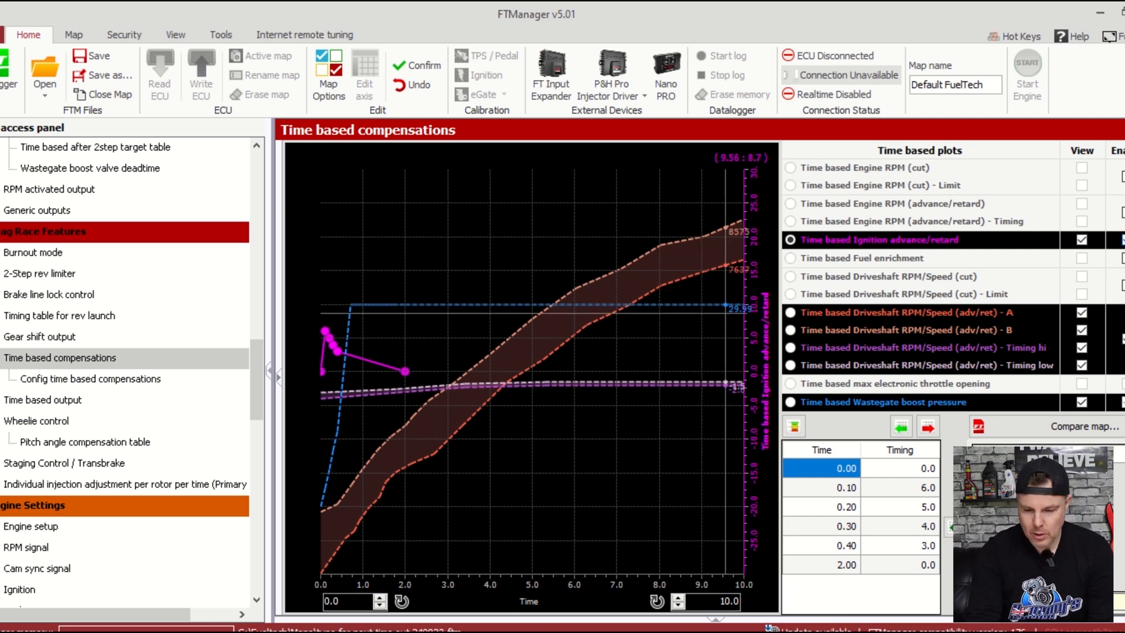
left_click(1124, 239)
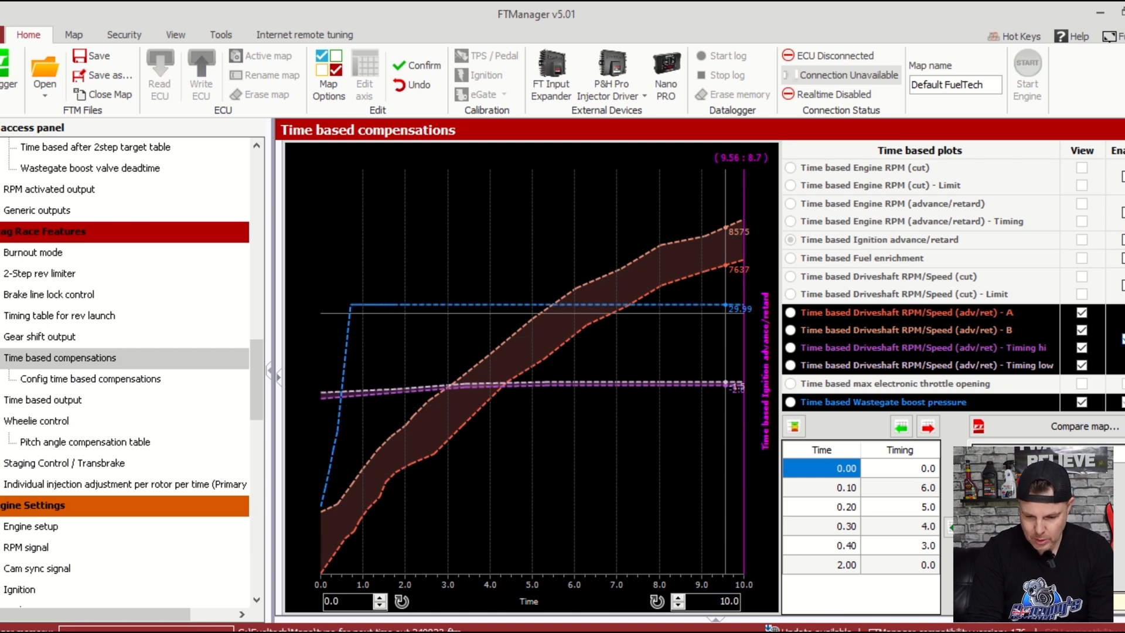
left_click(1124, 338)
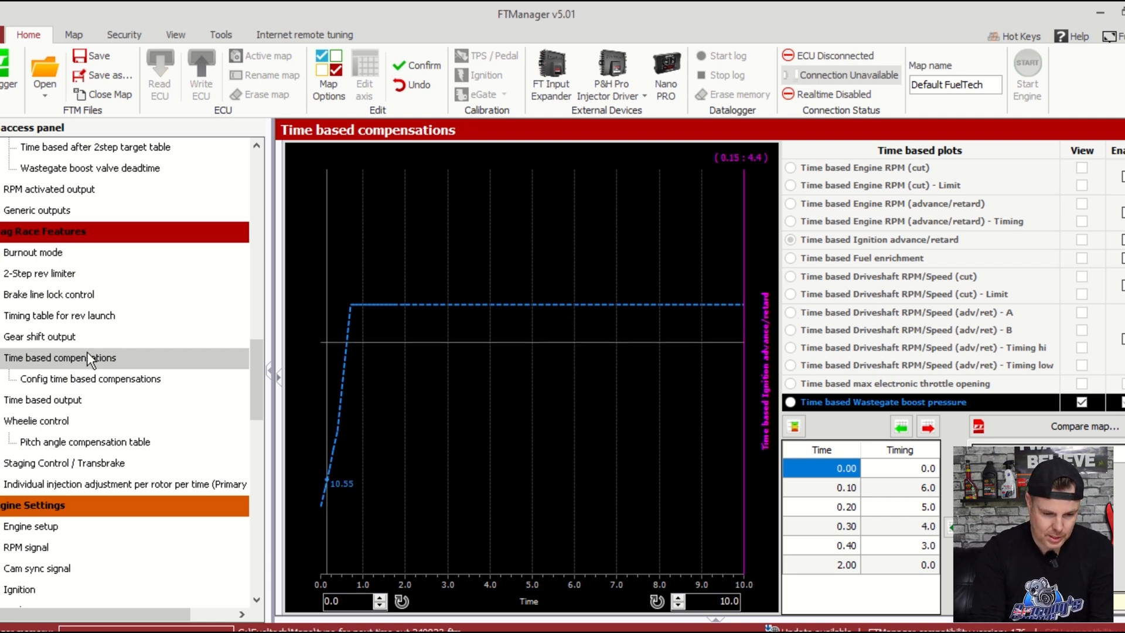
Step: Examine the wheelie control retard and cut stage settings and its pitch angle compensation table
left_click(61, 422)
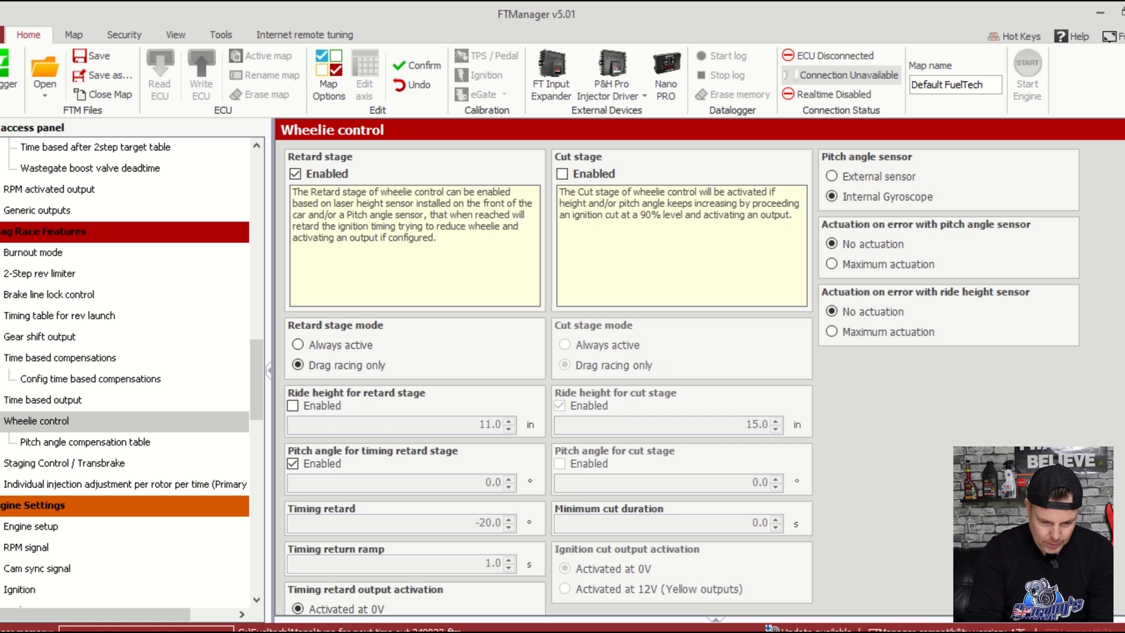
scroll(495, 548, "down", 1)
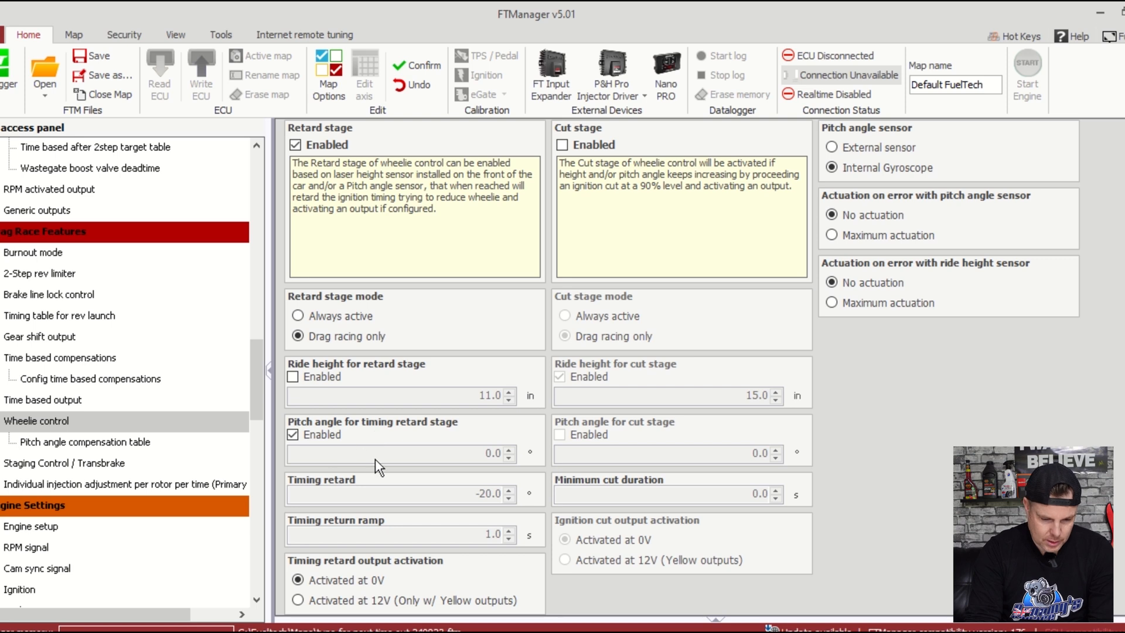
left_click(106, 443)
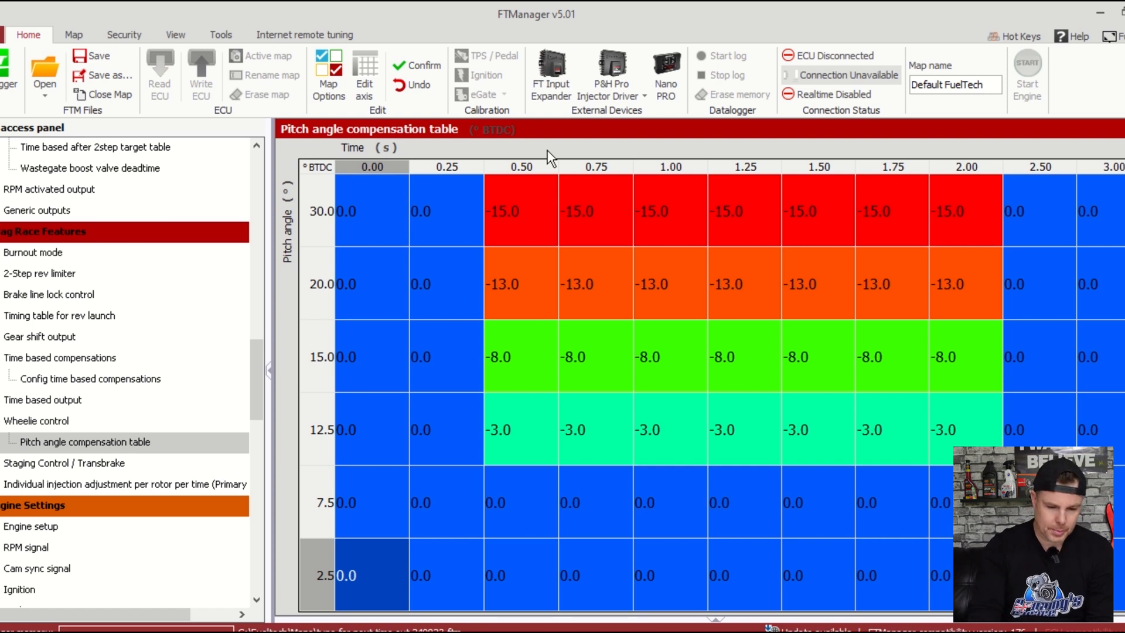
Step: View the primary and secondary individual rotor fuel trim tables by MAP and by RPM
left_click_drag(257, 368, 266, 250)
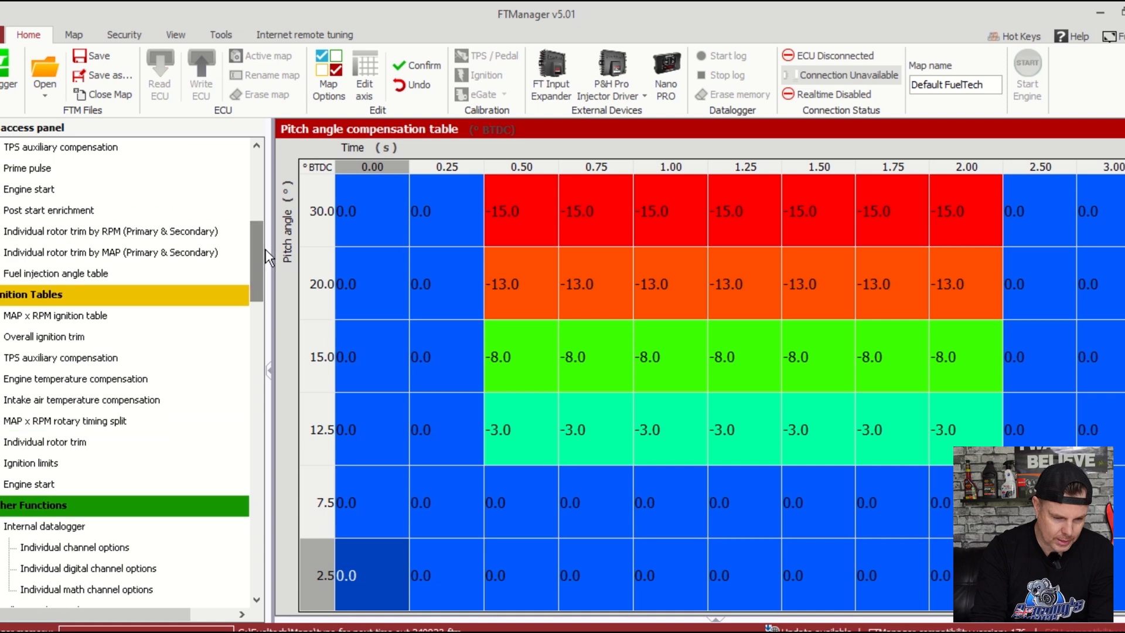
left_click(189, 251)
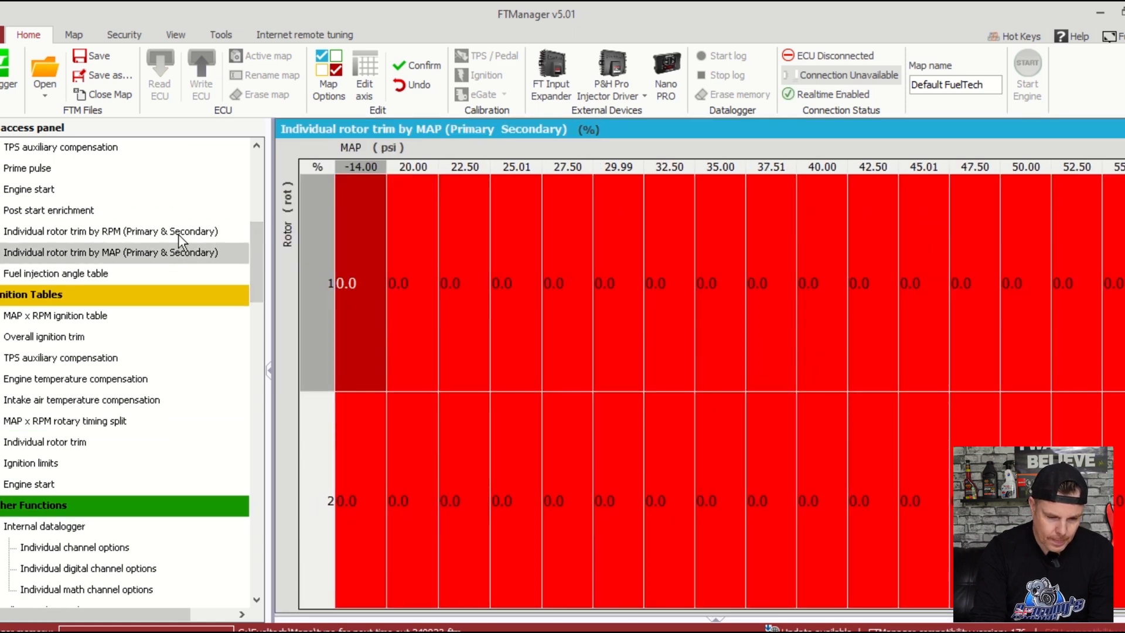
left_click(179, 230)
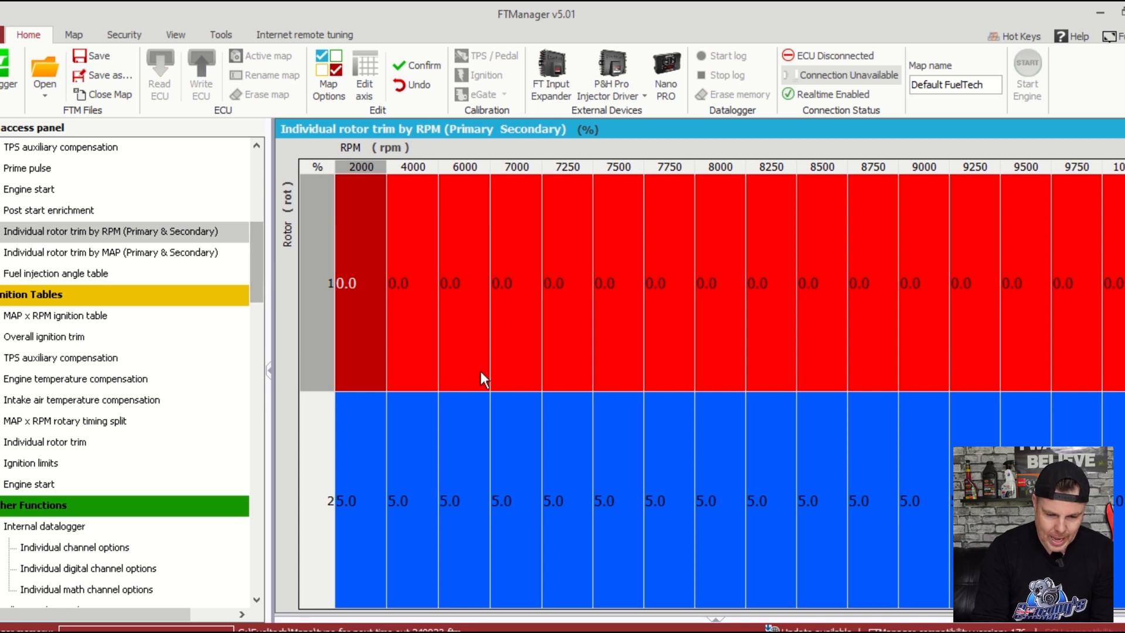
Step: Return to the pitch angle compensation table and examine its timing cells around the 2.50 s and 3.00 s columns
left_click_drag(253, 277, 245, 405)
left_click(145, 422)
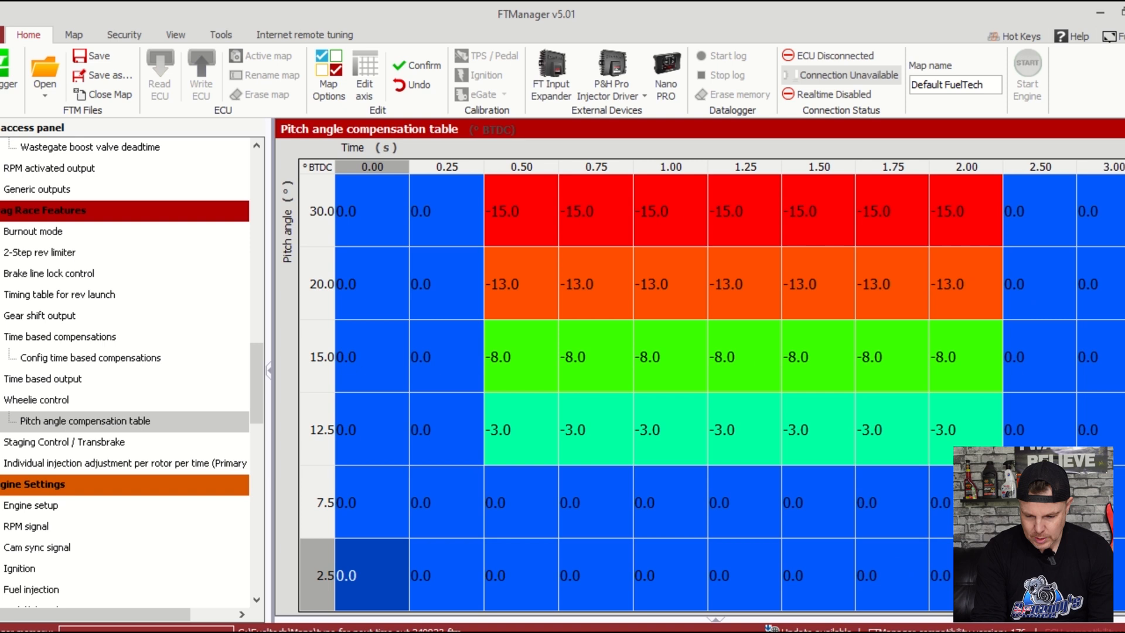
left_click(1040, 502)
left_click(1094, 502)
left_click(1094, 575)
left_click(1040, 575)
left_click(1041, 502)
left_click(1095, 503)
left_click(1095, 574)
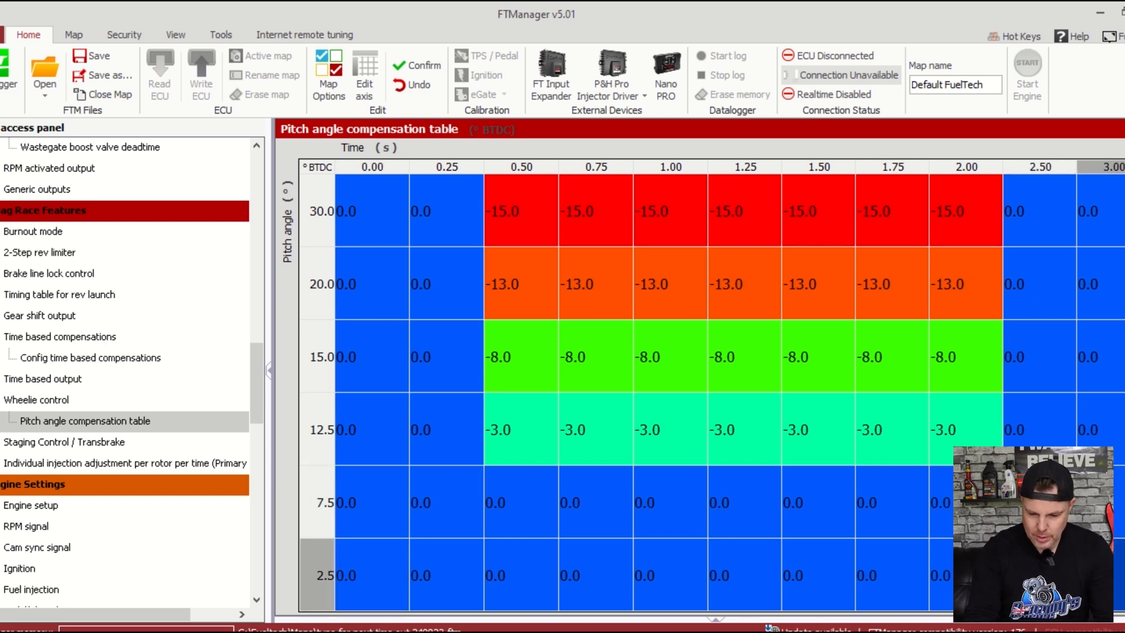
key("Left")
key("Up")
key("Up")
key("Up")
key("Left")
key("Left")
key("Left")
key("Right")
key("Right")
key("Right")
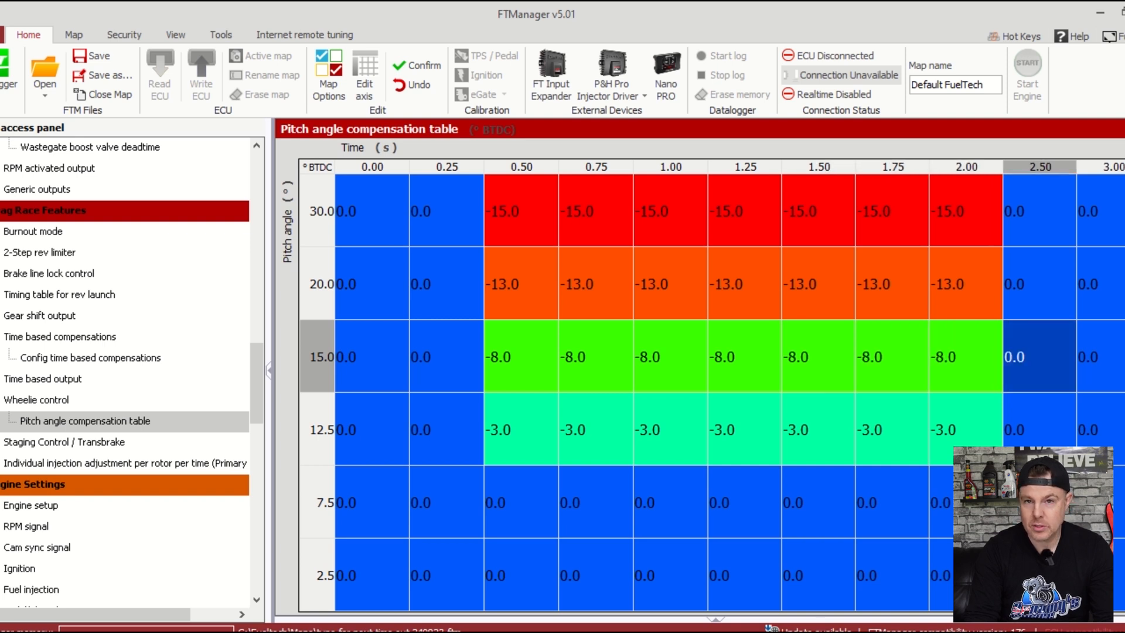
key("Right")
key("Left")
key("Right")
key("Left")
key("Right")
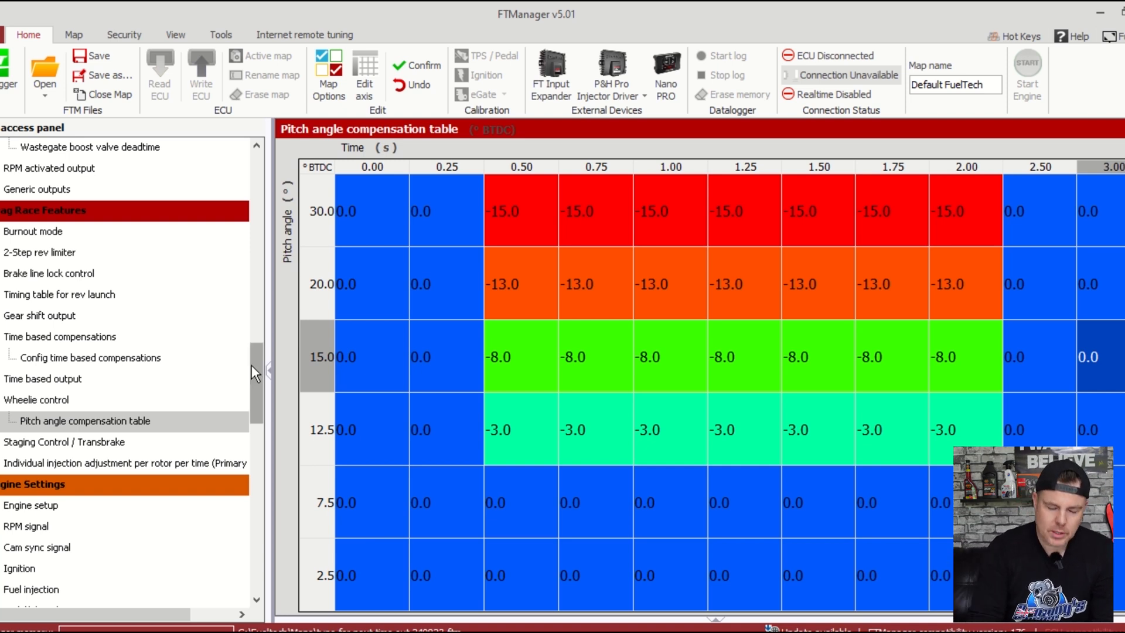
Step: Open the advanced map options under the engine settings and check the available fuel map types
left_click_drag(252, 365, 236, 415)
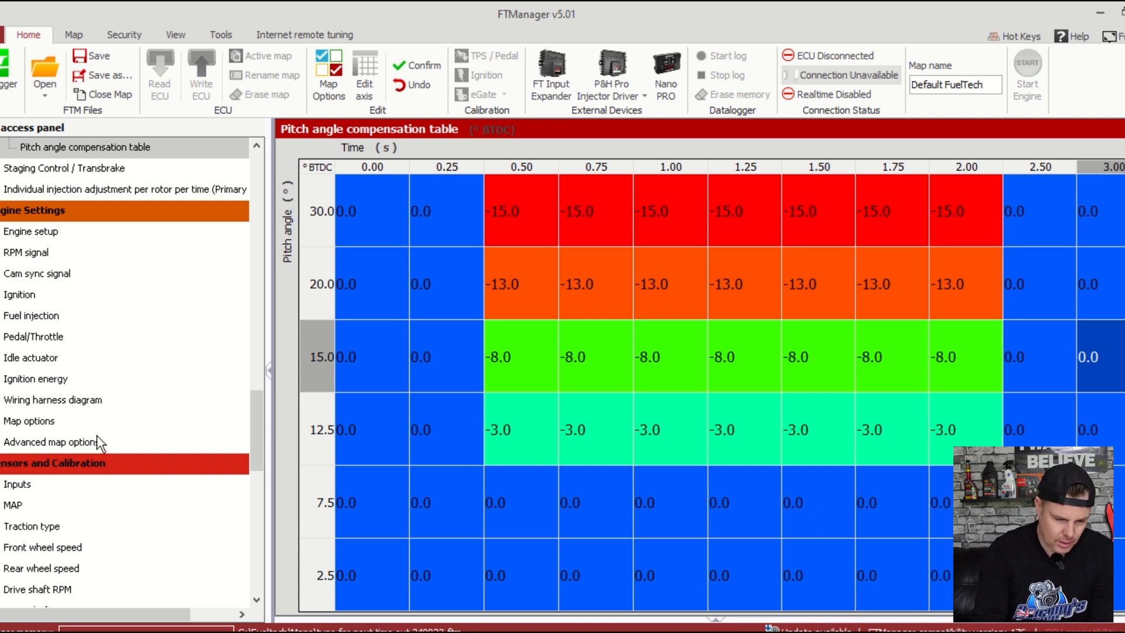
left_click(68, 443)
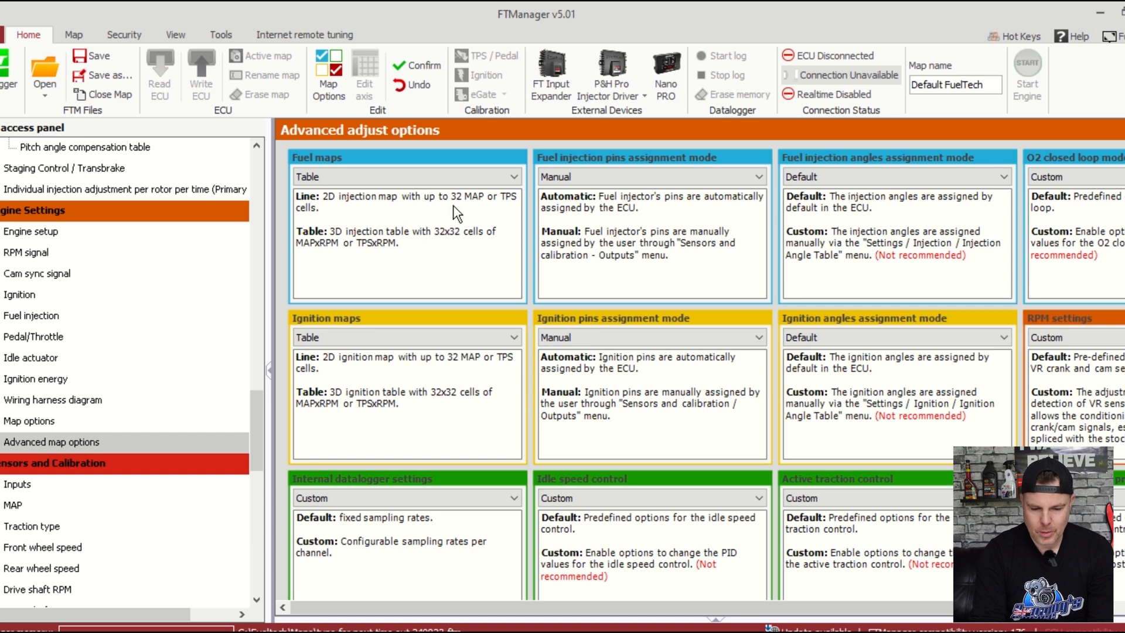
left_click(500, 176)
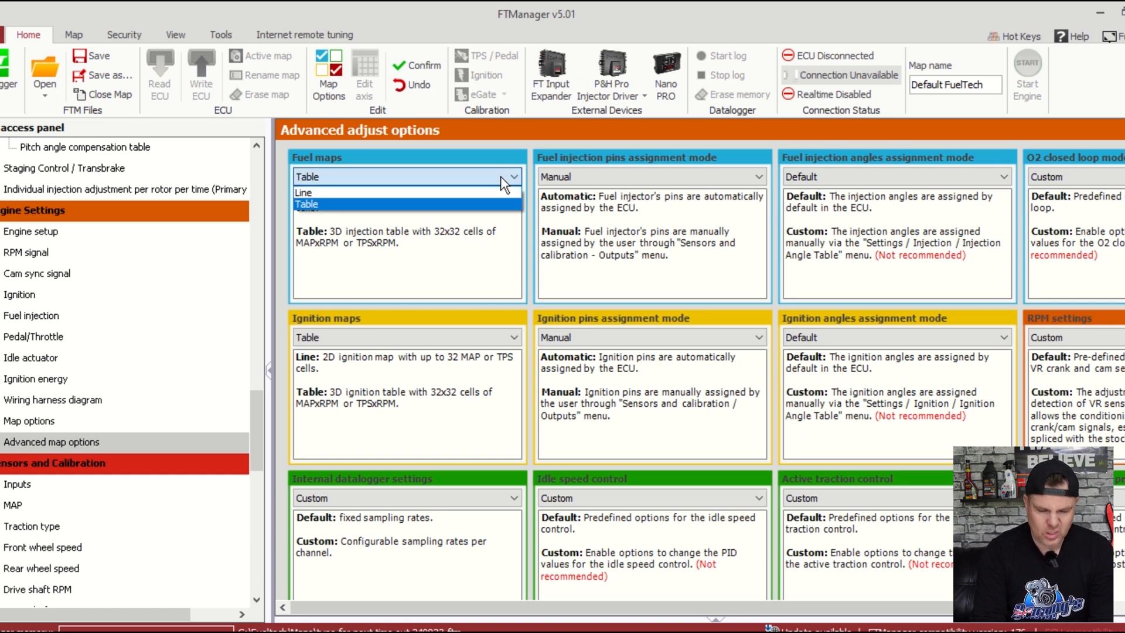
left_click(501, 176)
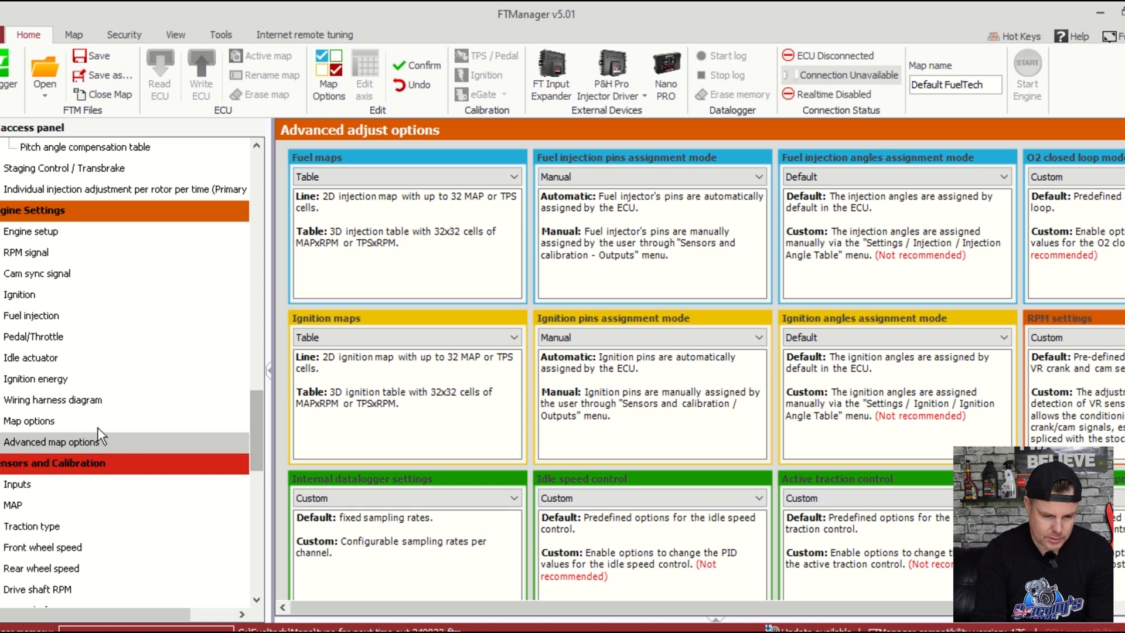
Step: Open the map options, review the enabled functions in every category, and collapse the CAN communication entries
left_click(49, 421)
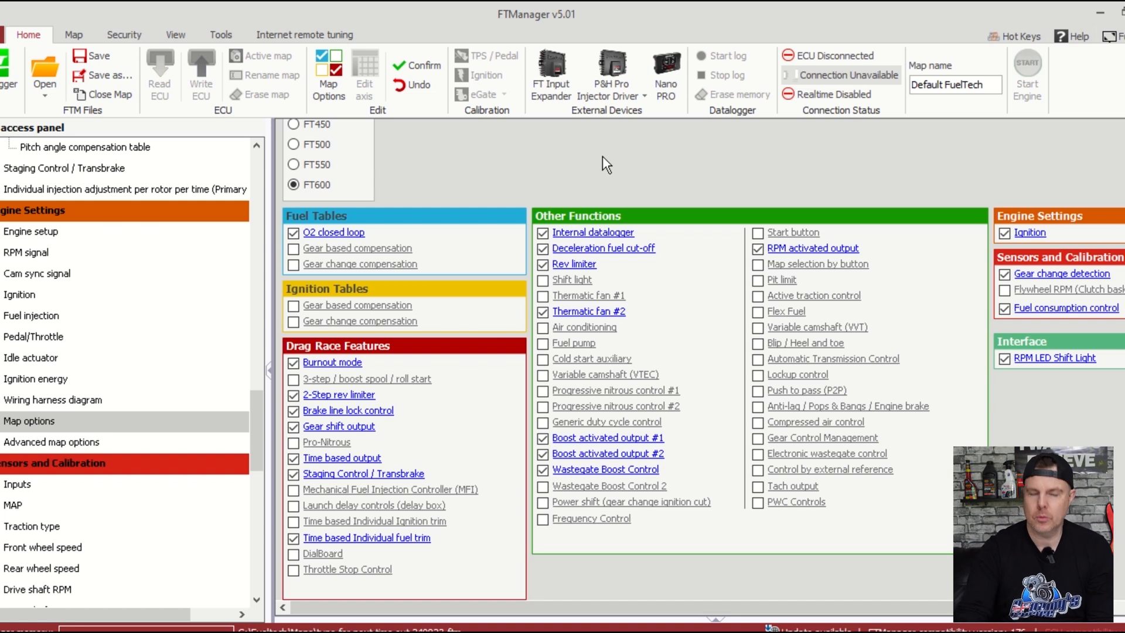
left_click_drag(257, 406, 254, 452)
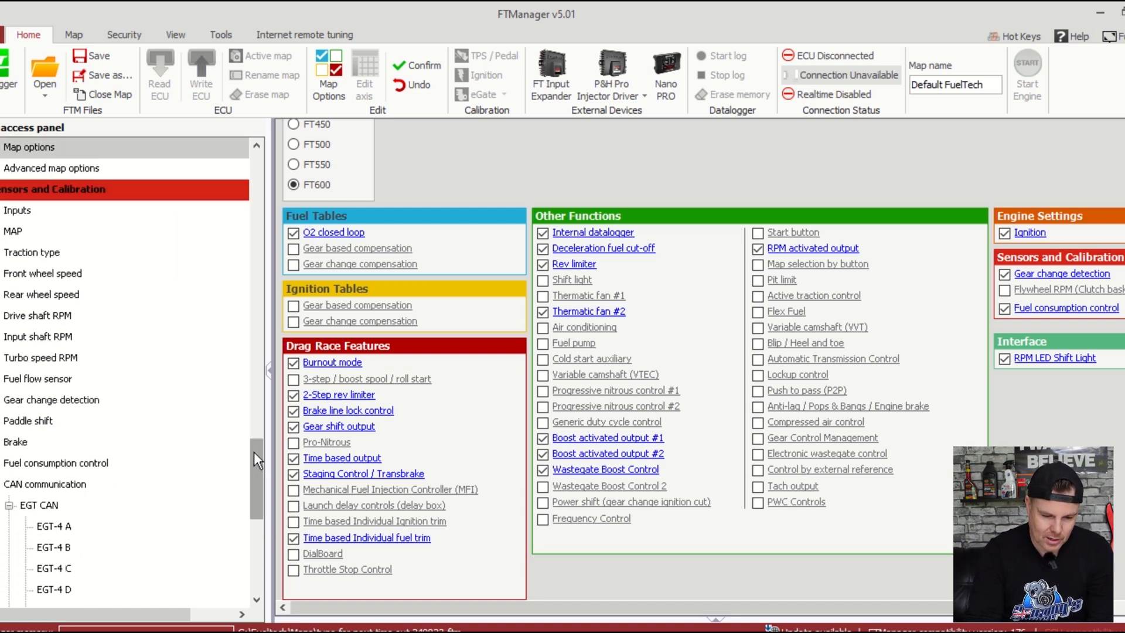
left_click(7, 485)
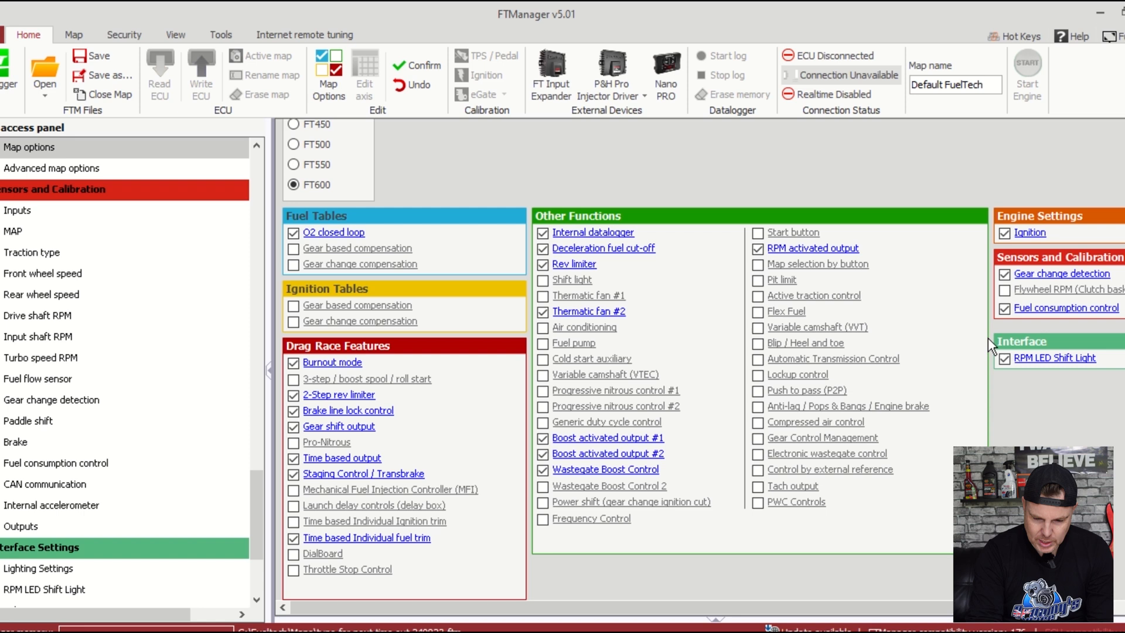
left_click_drag(737, 614, 837, 602)
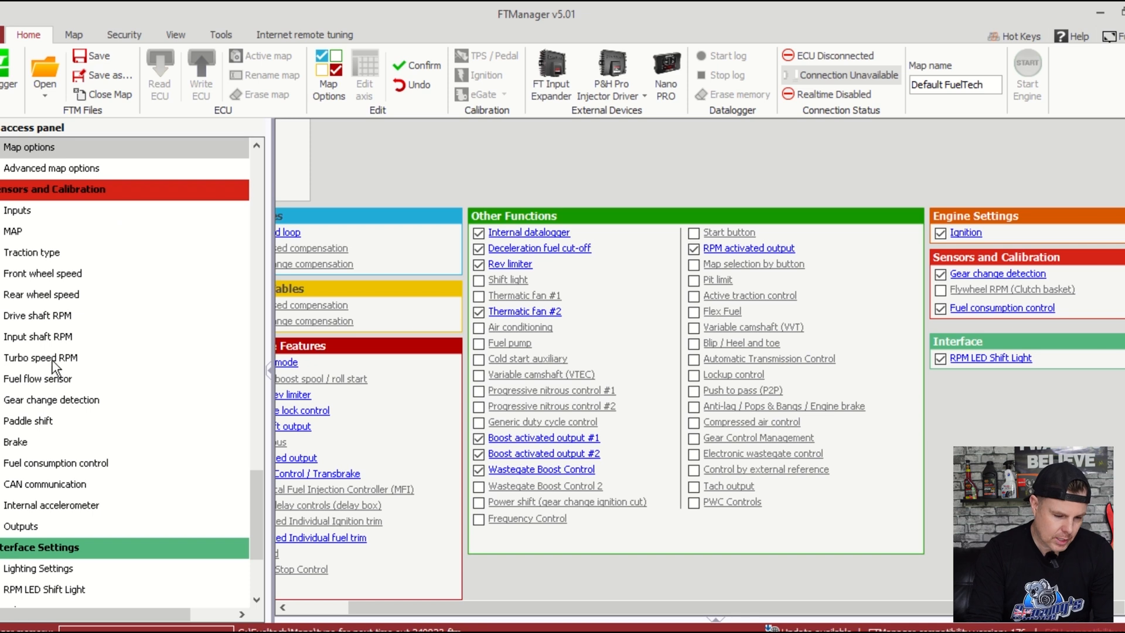
Step: Open the gear change detection settings and examine the gear ratios, detection type and detection delay options
left_click(91, 402)
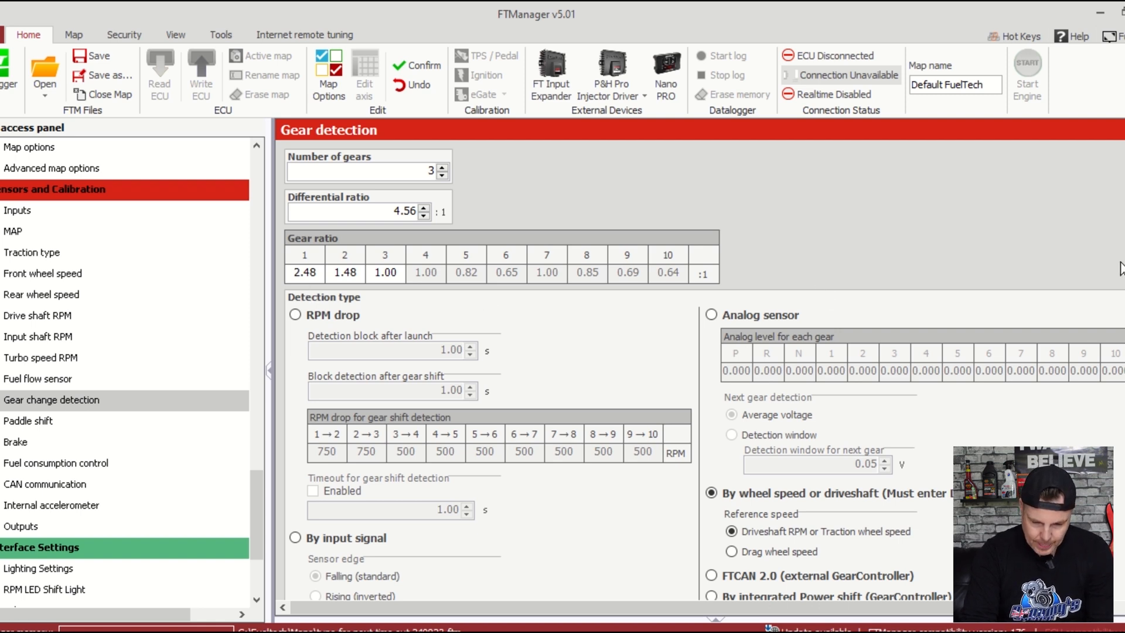
scroll(895, 262, "down", 4)
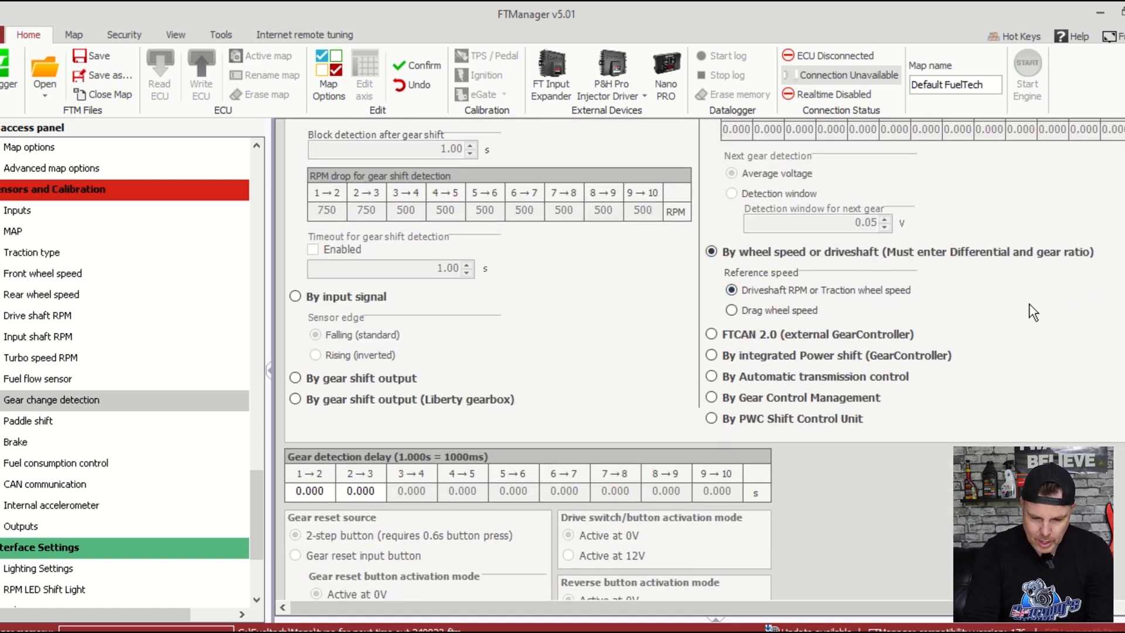
scroll(704, 359, "down", 1)
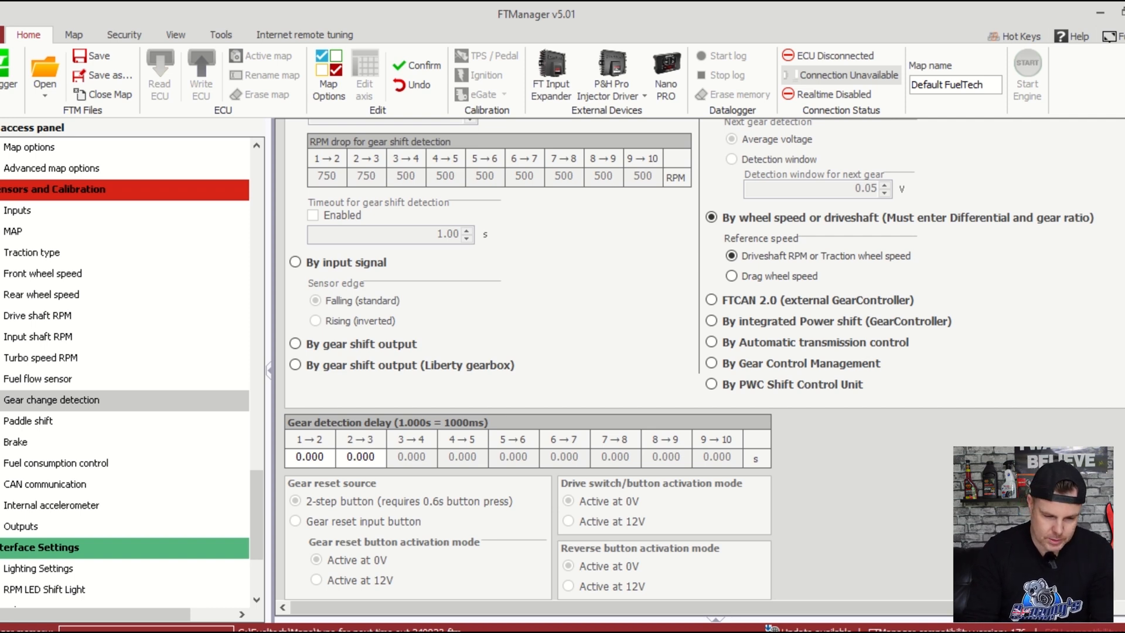
Step: Open the measurement units under the interface settings to view the ECU's unit selections
scroll(126, 428, "down", 3)
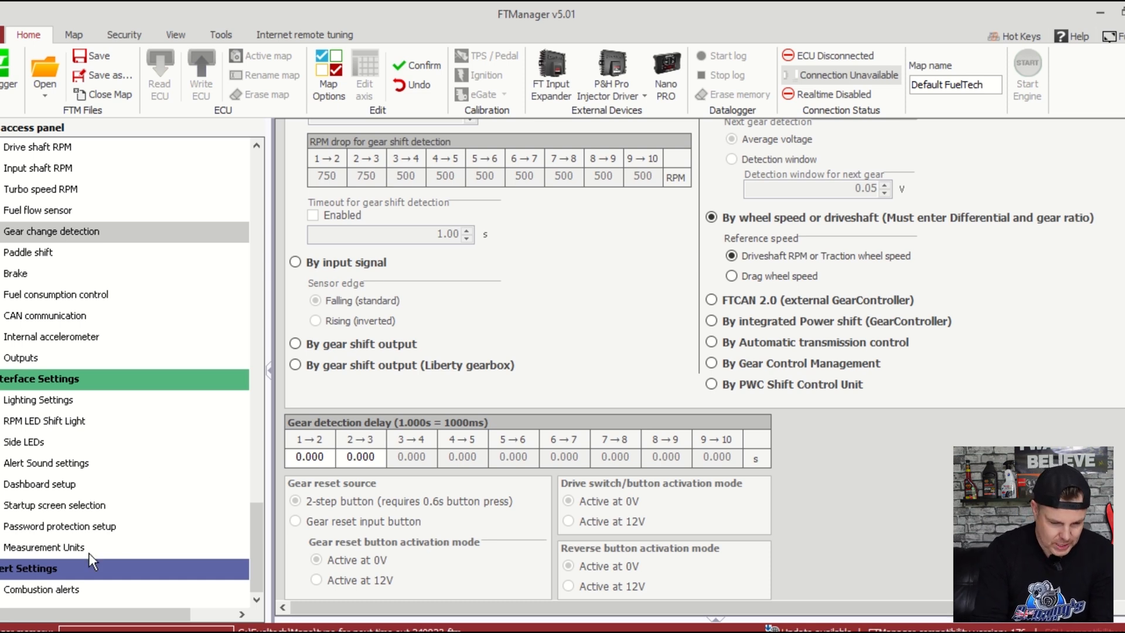
left_click(72, 546)
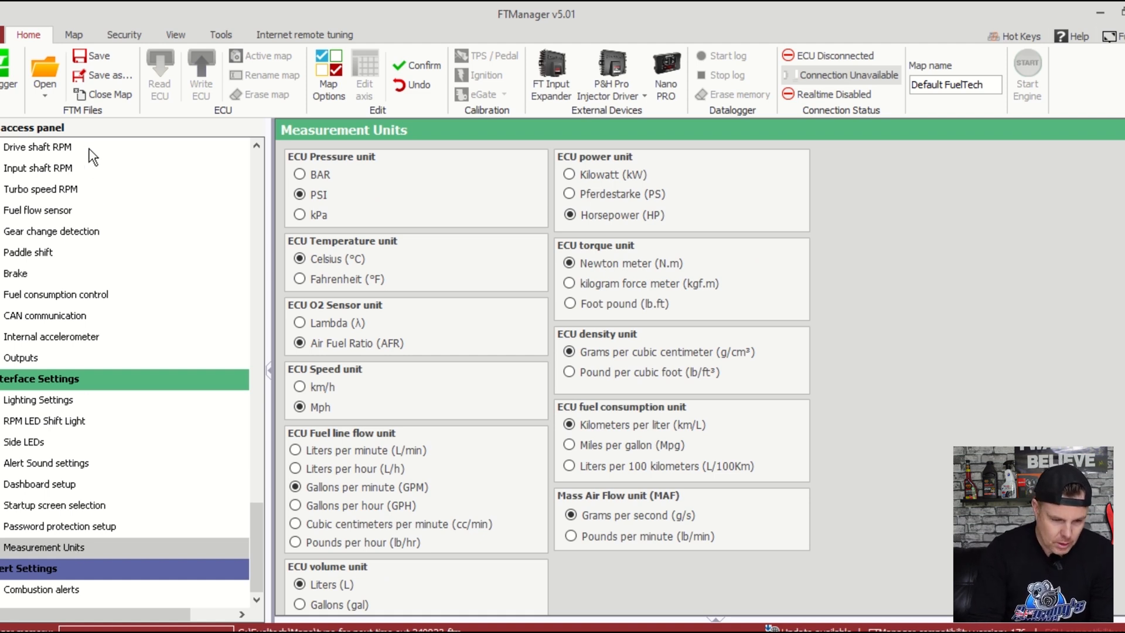
Step: Review the program options for language and display units, close them without saving, and open the dashboard setup
left_click(2, 34)
left_click(37, 267)
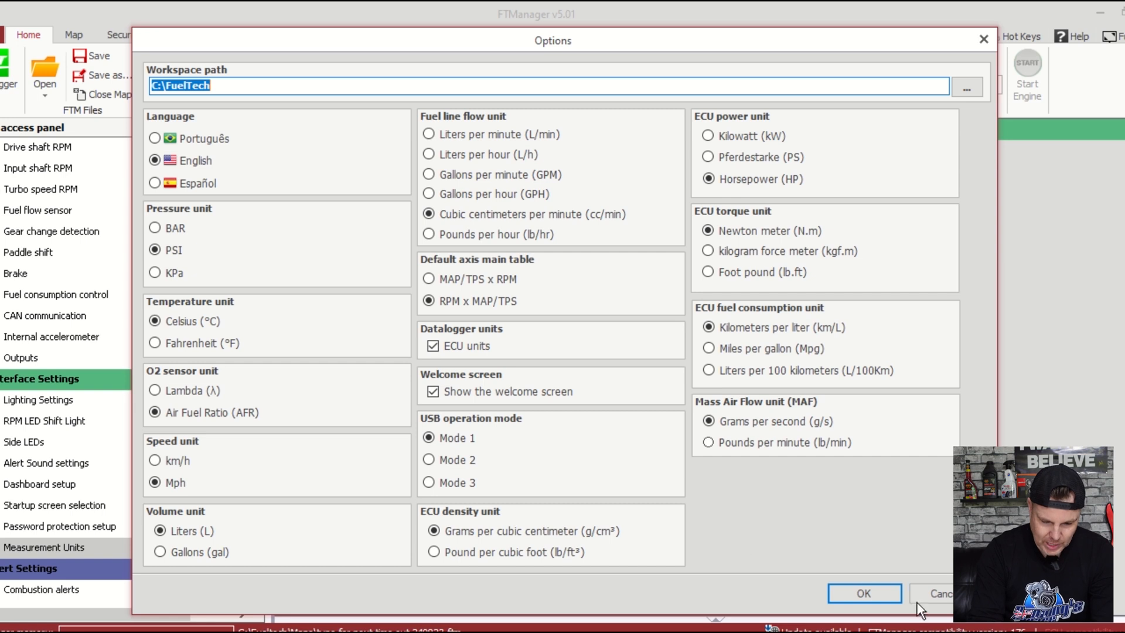
left_click(945, 594)
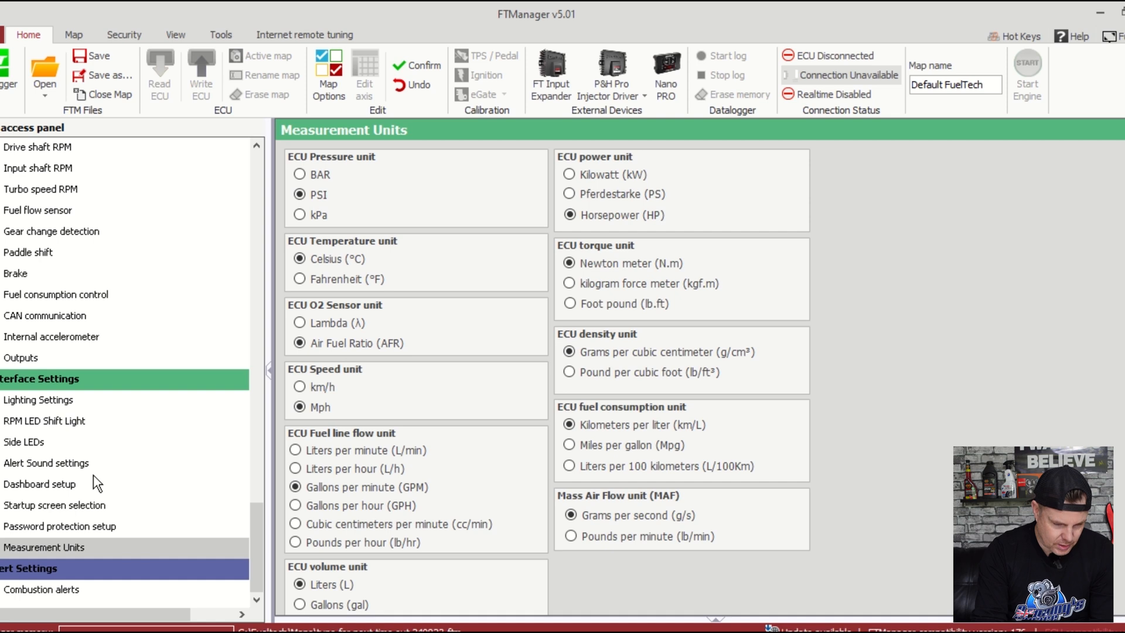
left_click(72, 485)
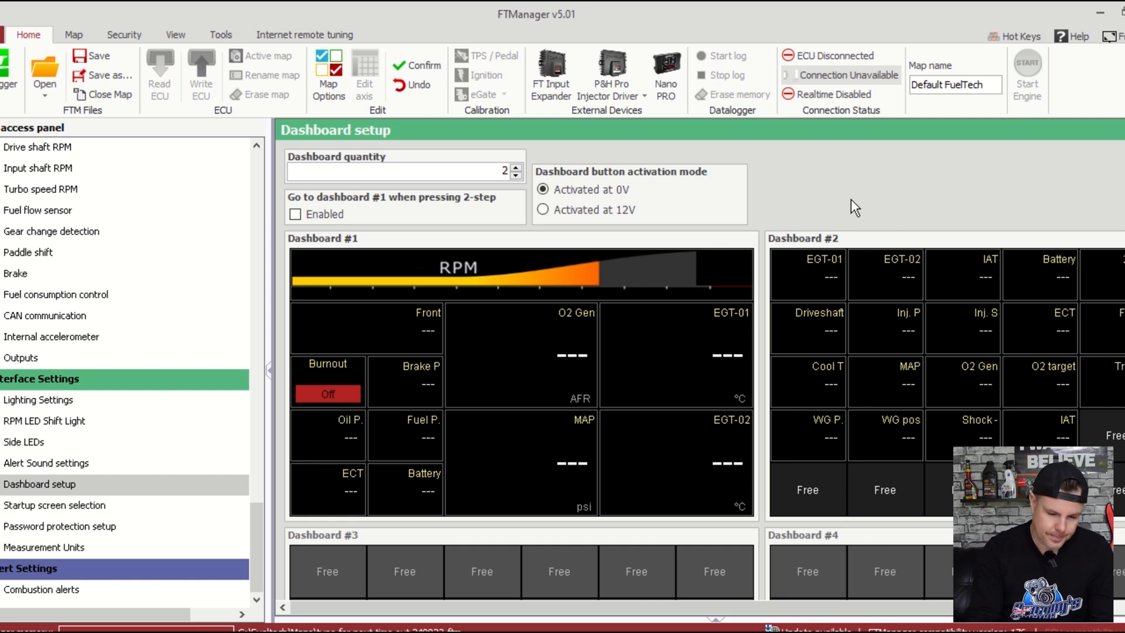
Step: Check the side LED settings for EGT Cyl #02 and EGT Cyl #01, and open the RPM LED shift light settings
left_click(35, 442)
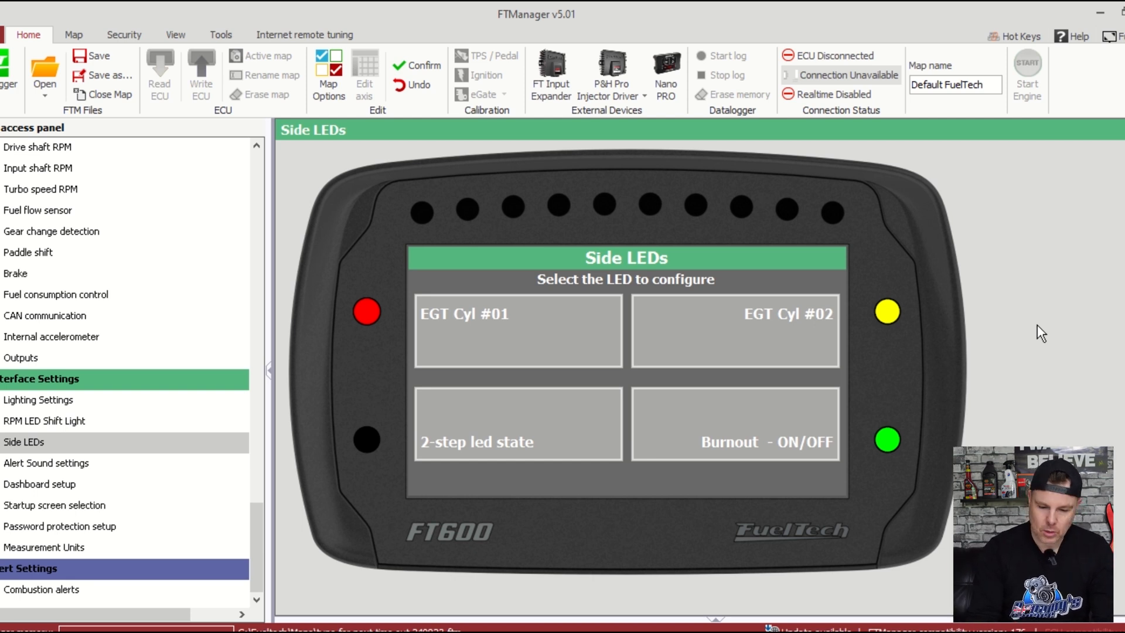
left_click(758, 347)
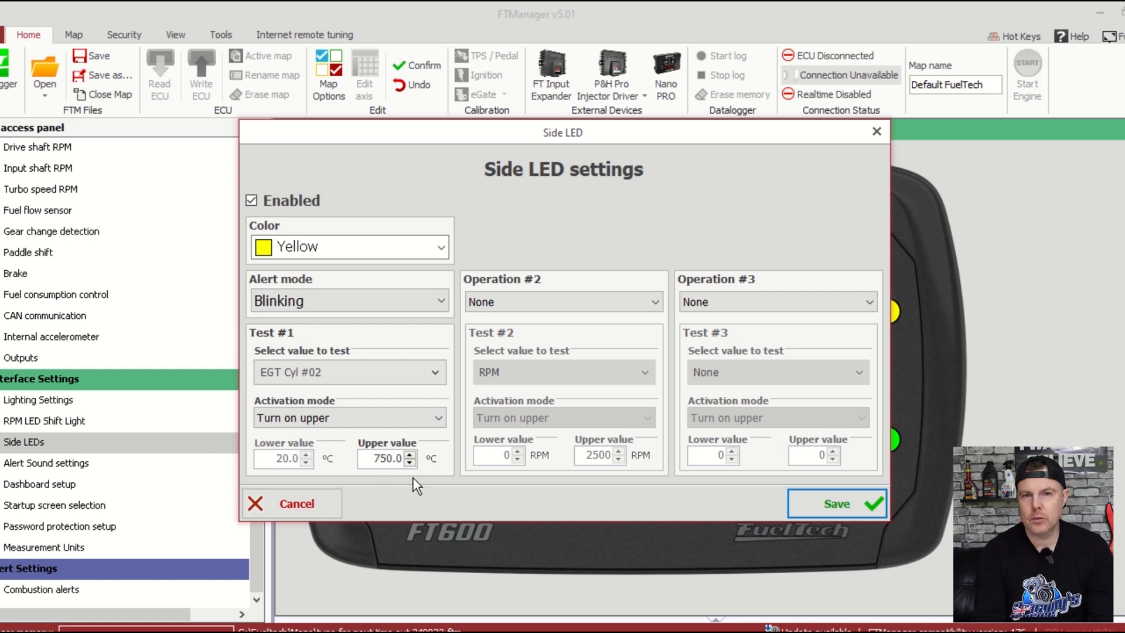
left_click(818, 509)
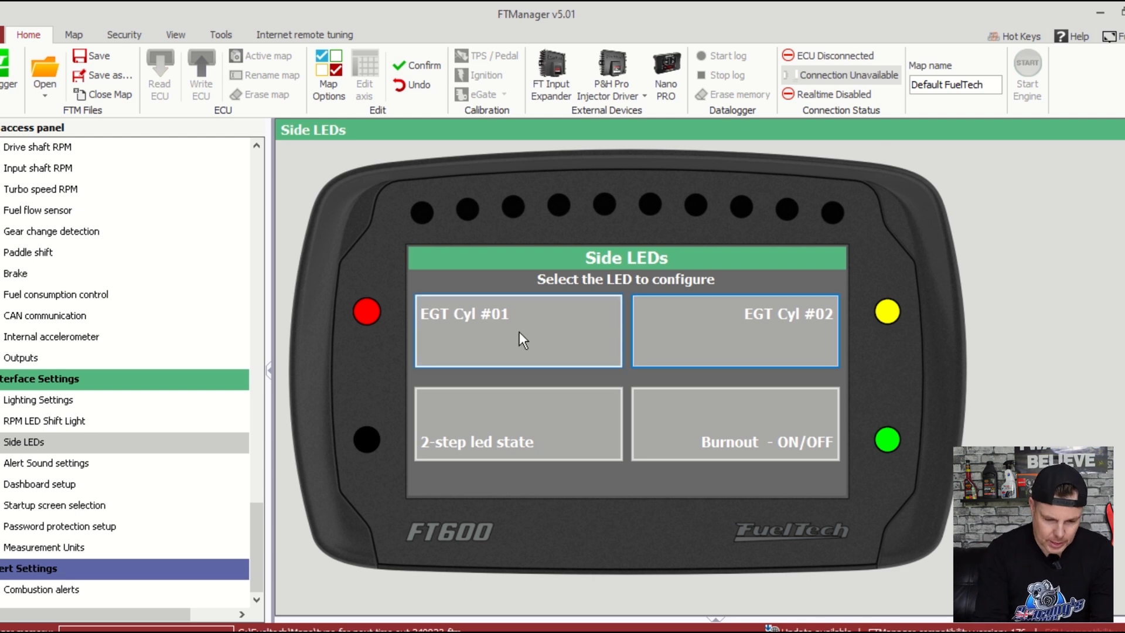
left_click(495, 329)
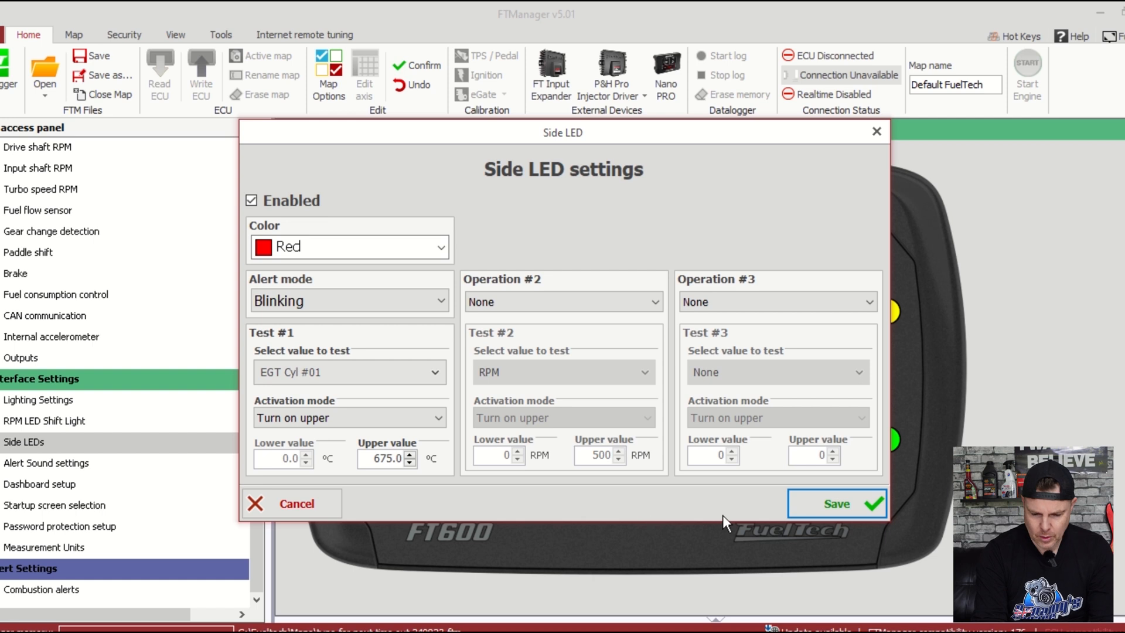
left_click(836, 506)
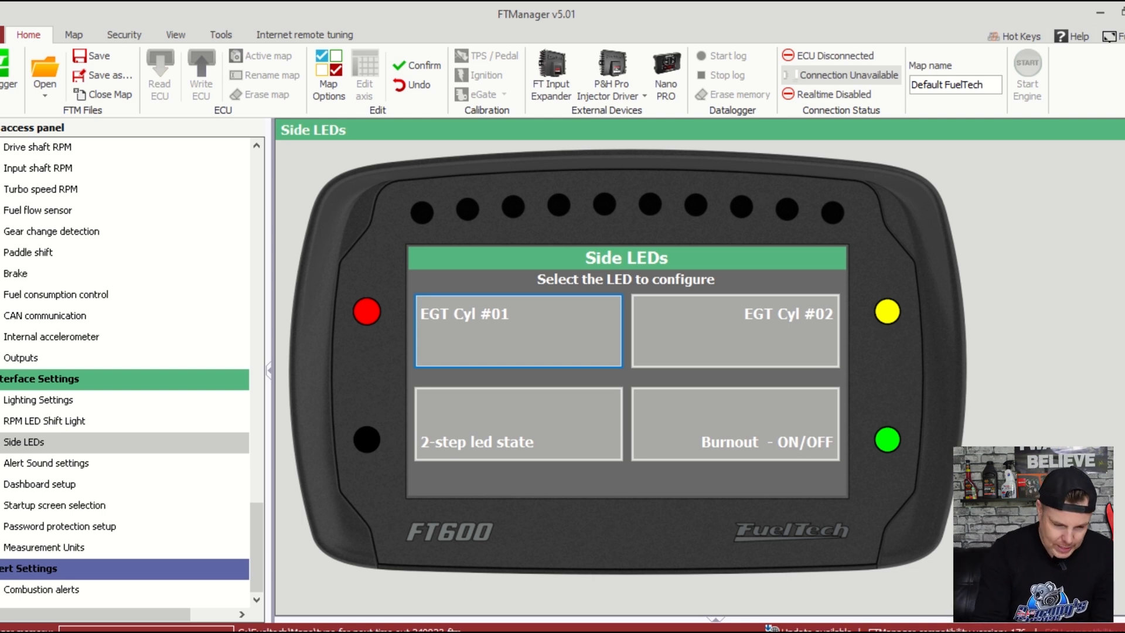
left_click(40, 422)
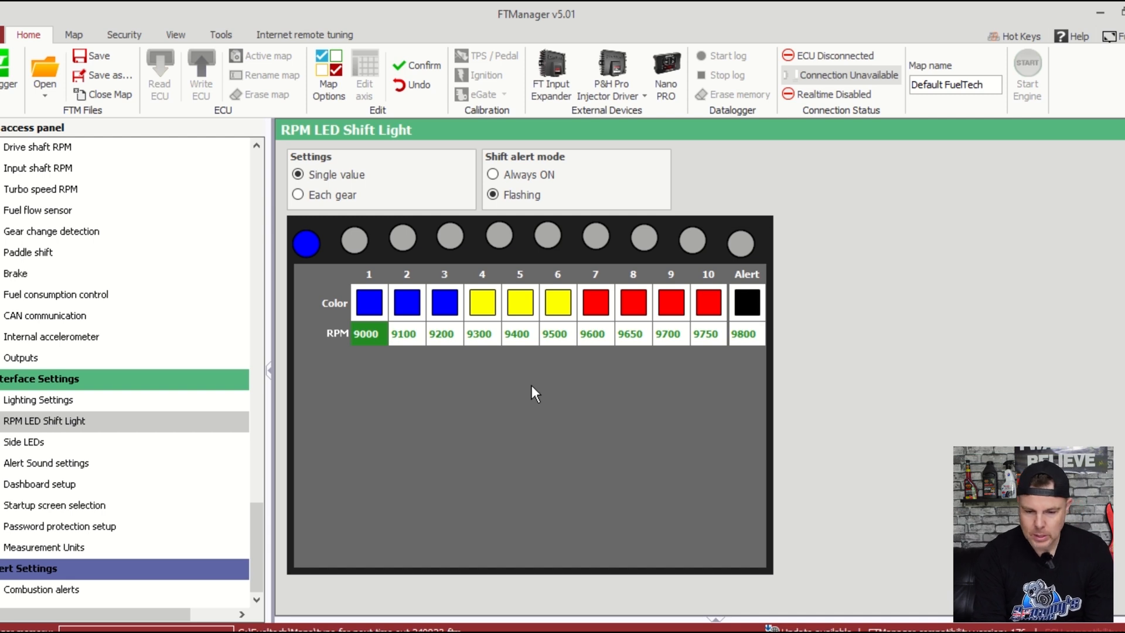
Step: In the engine simulator, set RPM to about 4393, activate 2-step, set TPS to 100 and MAP to about 21.10, and close it
left_click(217, 37)
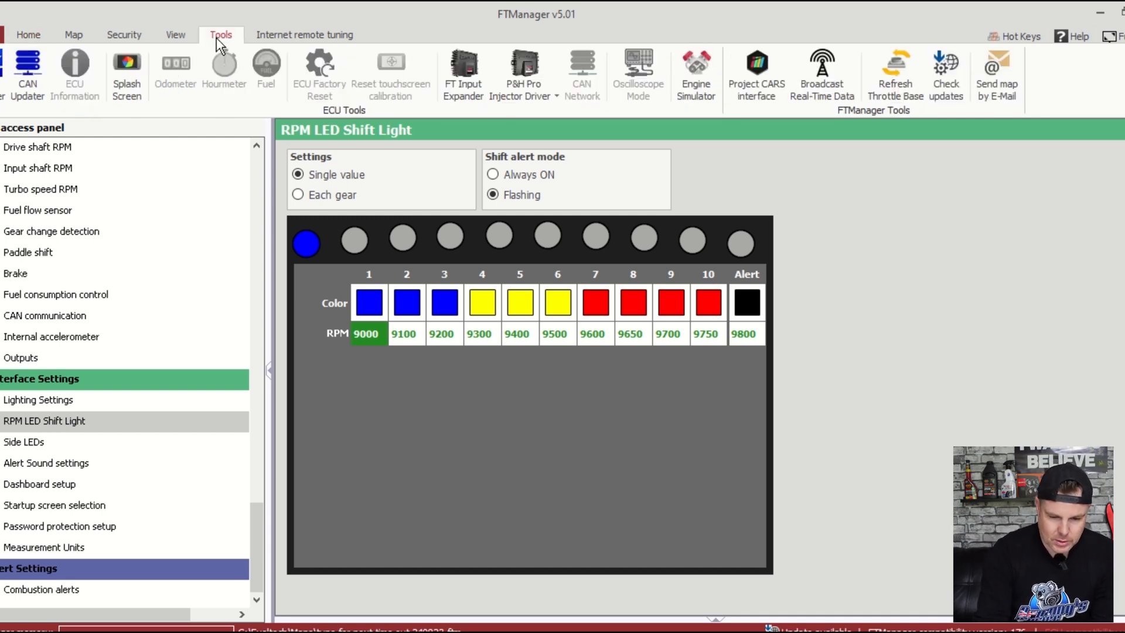
left_click(697, 71)
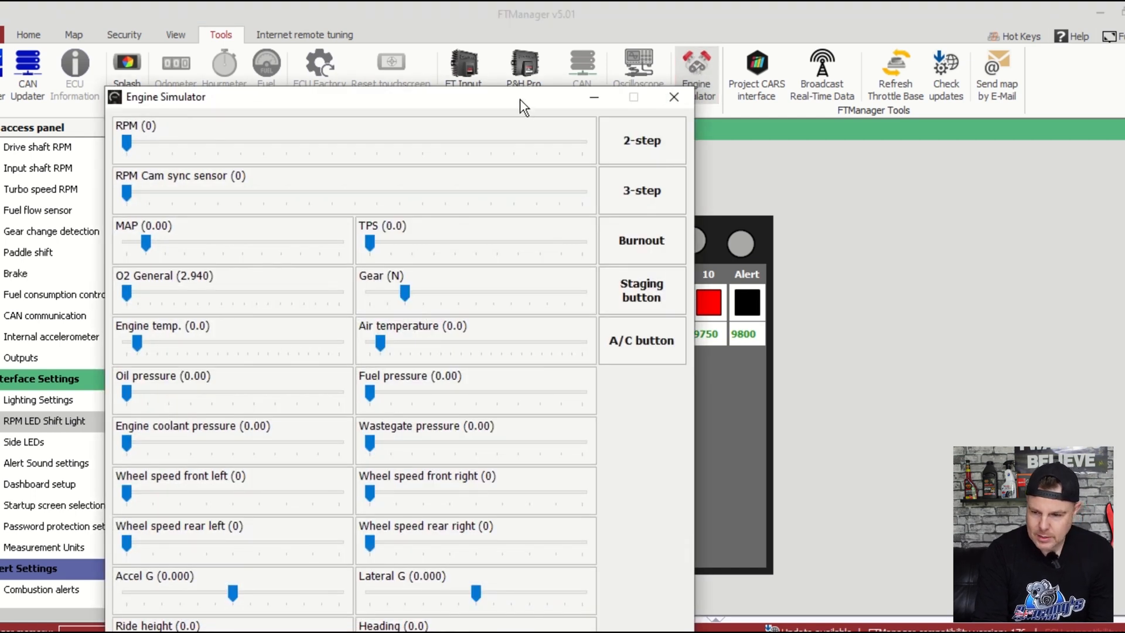
left_click_drag(520, 101, 538, 79)
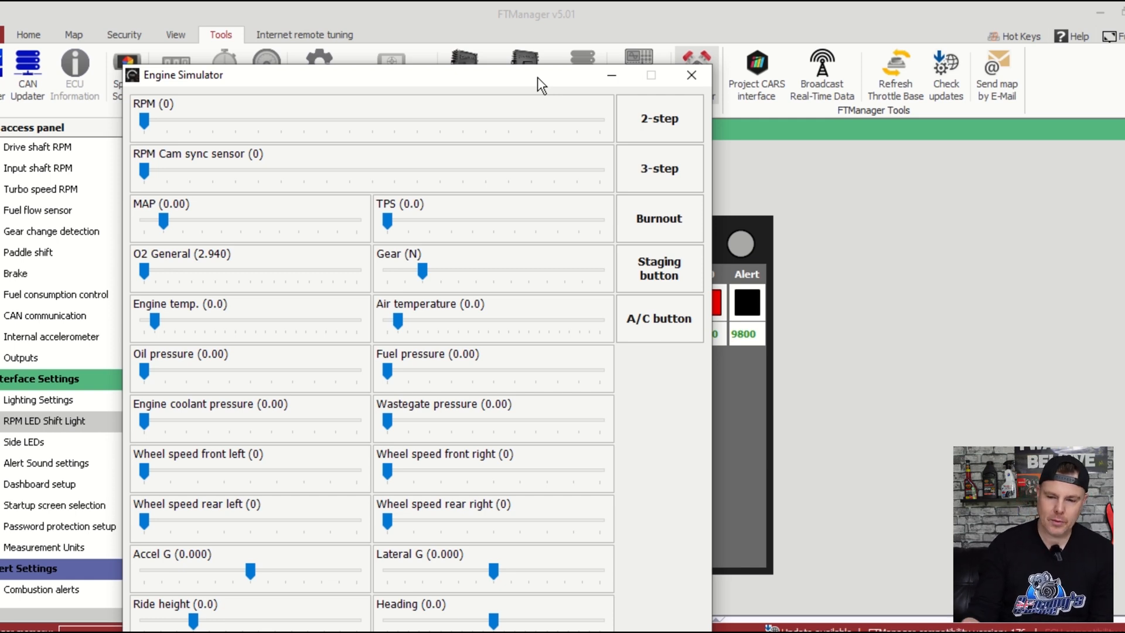
left_click(293, 125)
left_click(293, 124)
left_click_drag(189, 120, 244, 128)
left_click(665, 115)
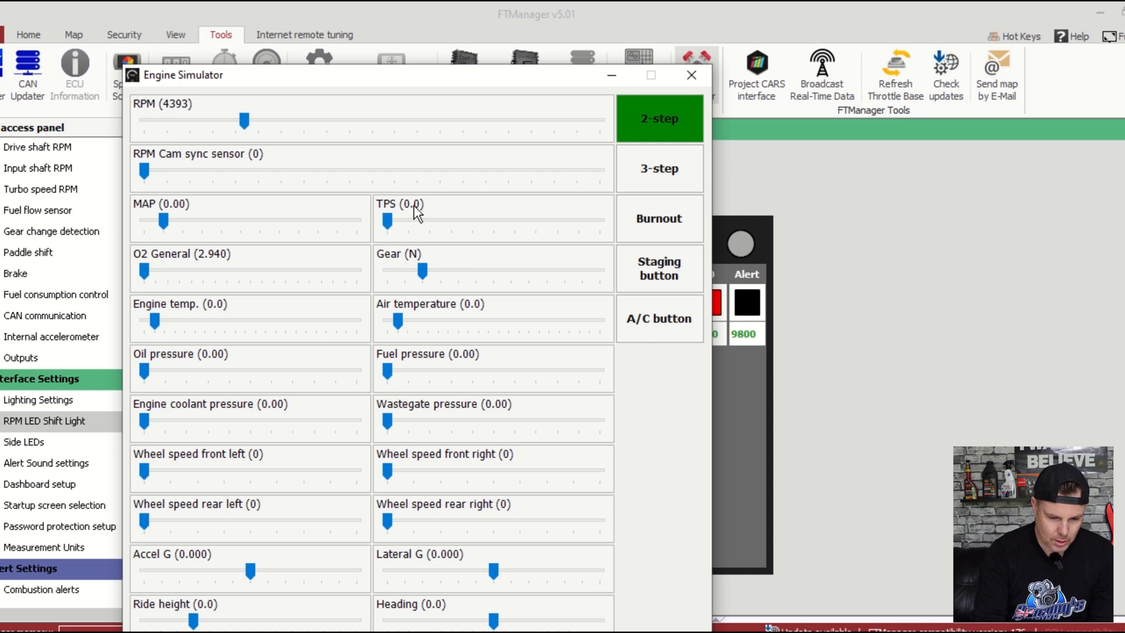
left_click_drag(417, 220, 604, 223)
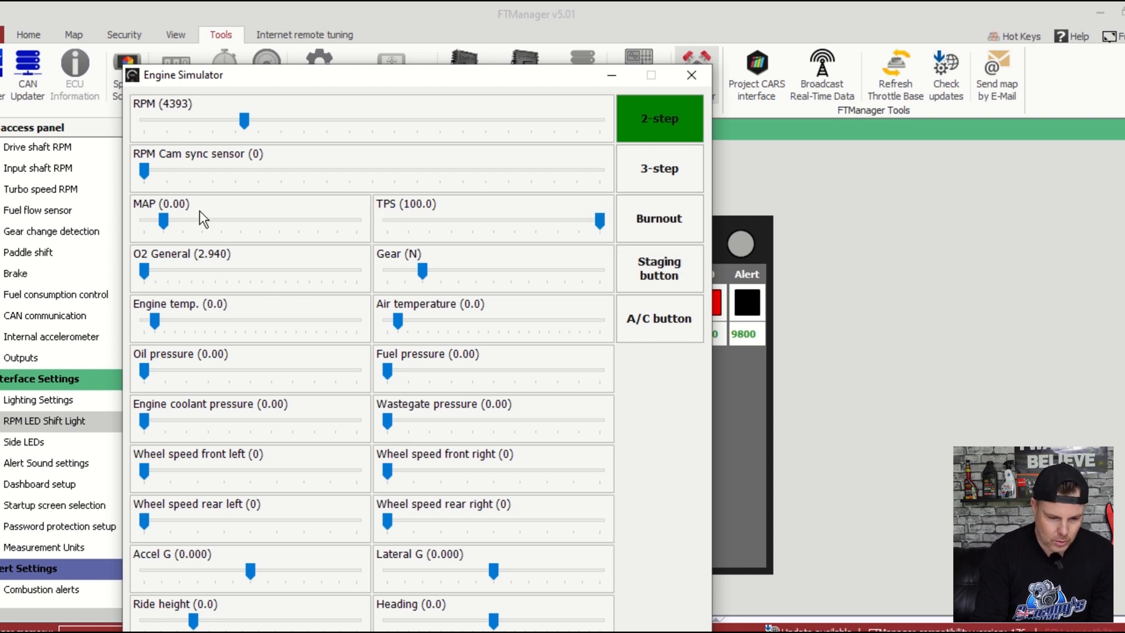
left_click_drag(166, 219, 168, 217)
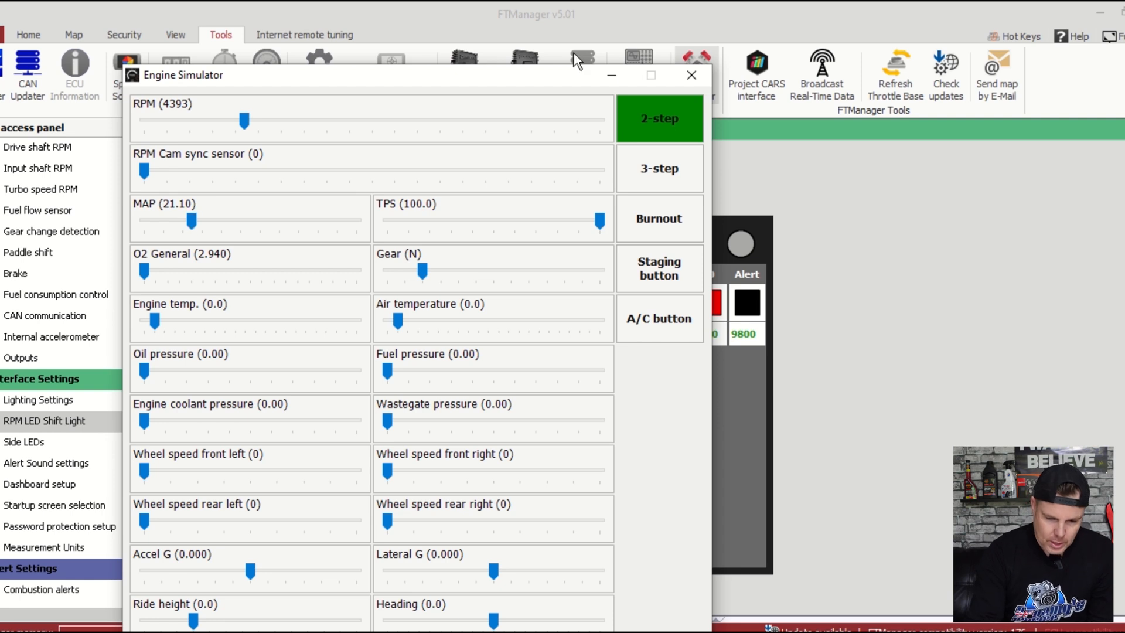
left_click(690, 76)
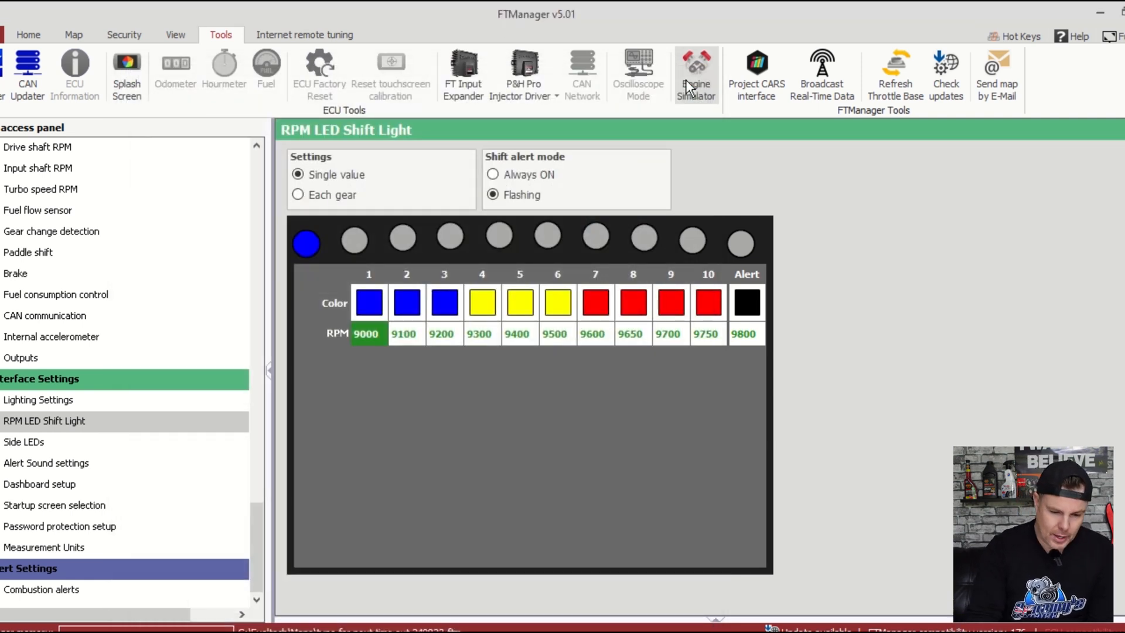
Step: Open the primary MAP x RPM fuel table
scroll(249, 177, "up", 10)
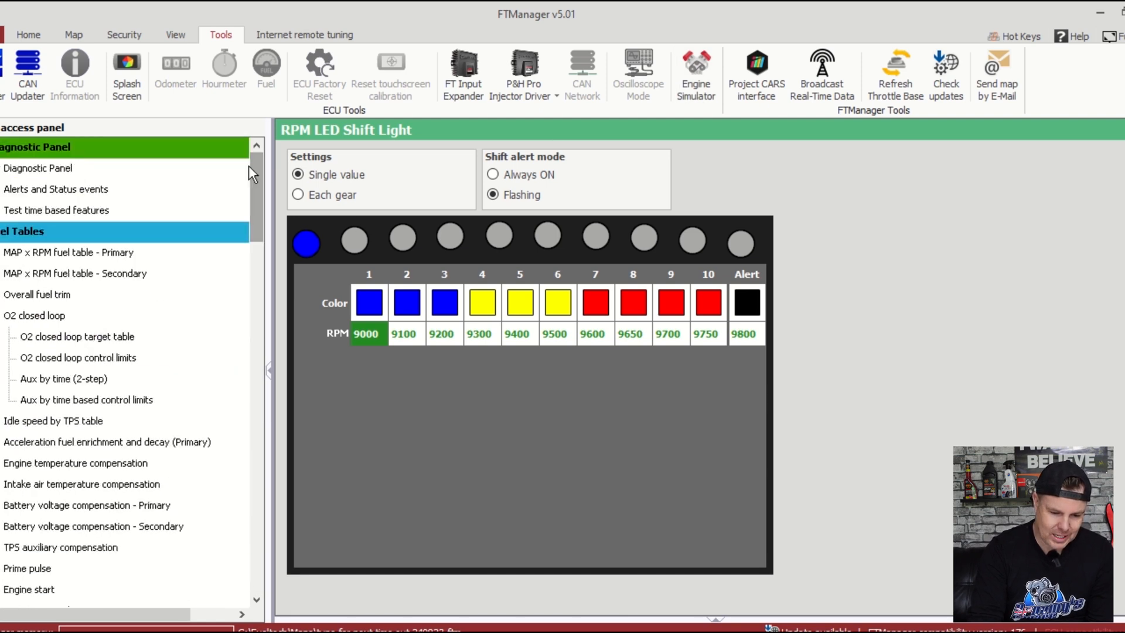
left_click(128, 252)
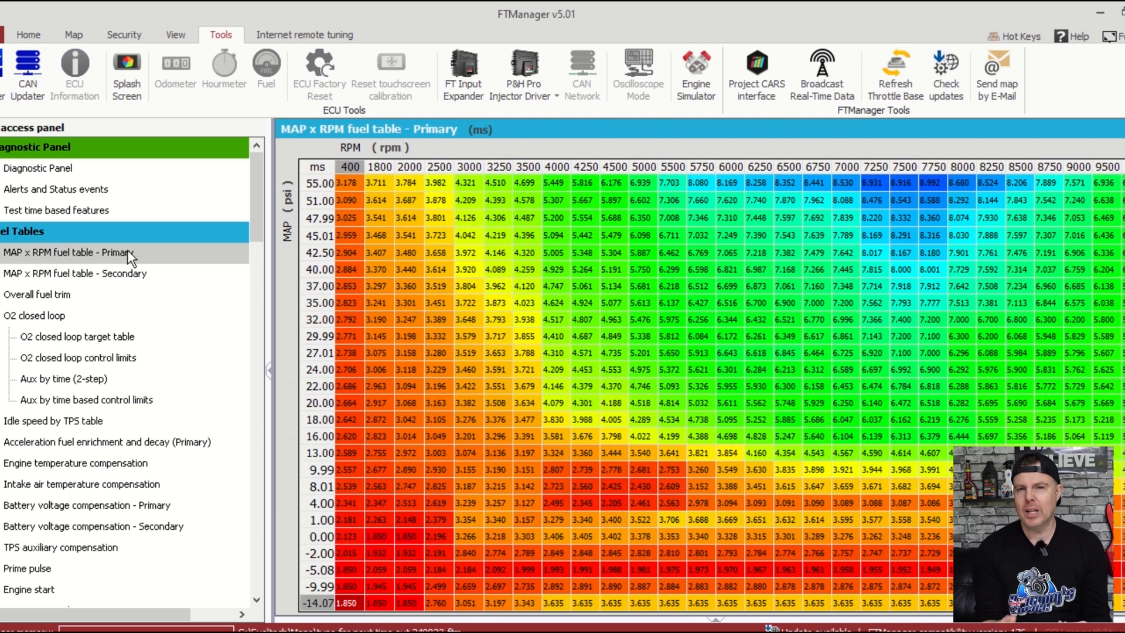